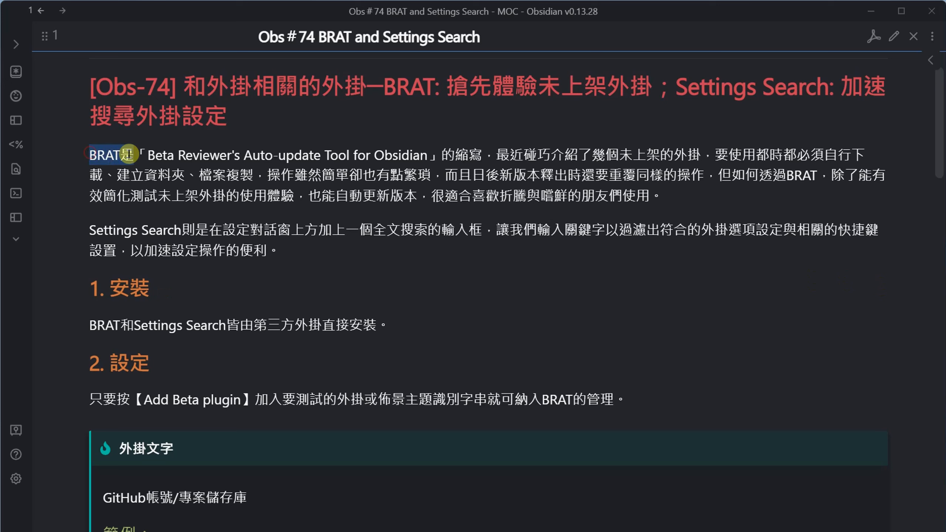
left_click(116, 165)
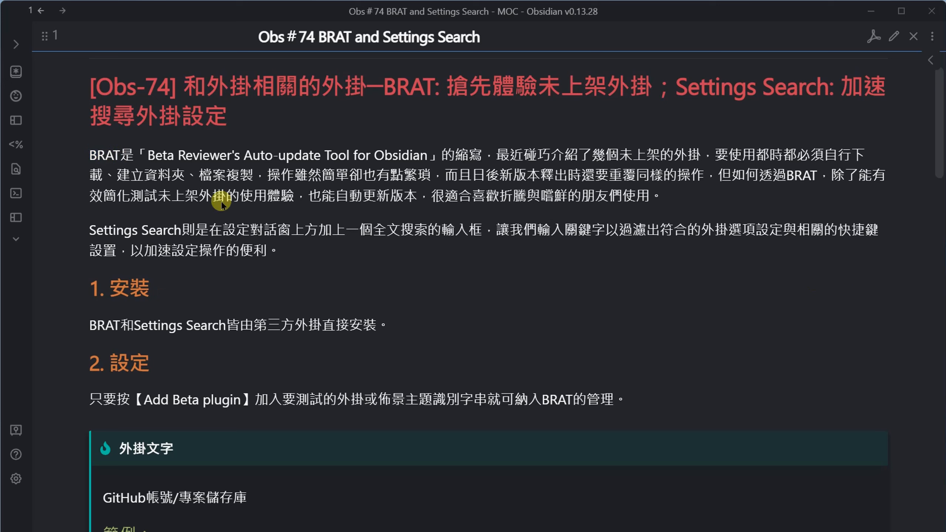
left_click_drag(148, 154, 248, 153)
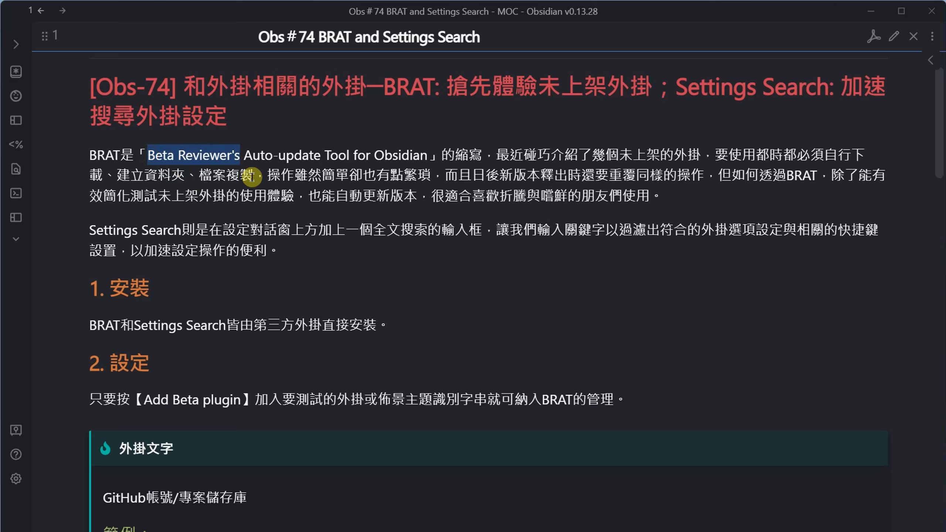
left_click(290, 172)
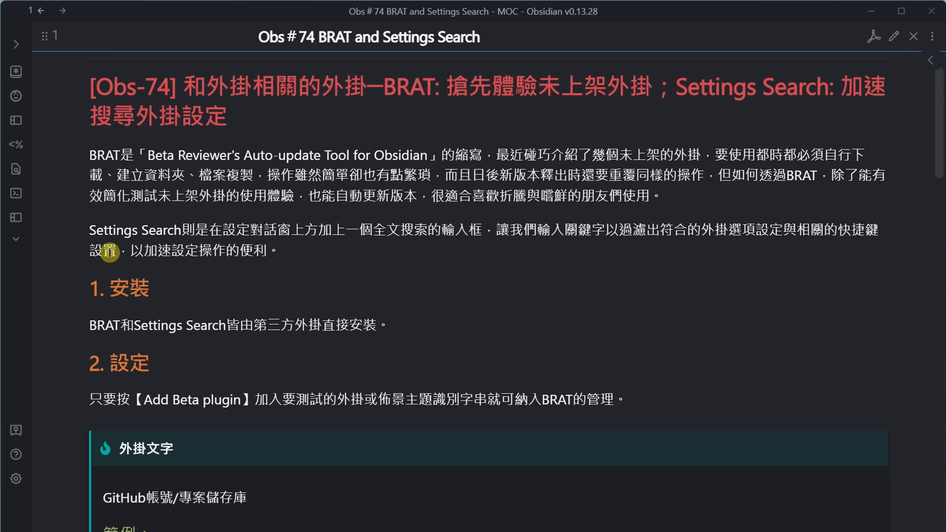
left_click_drag(91, 233, 187, 233)
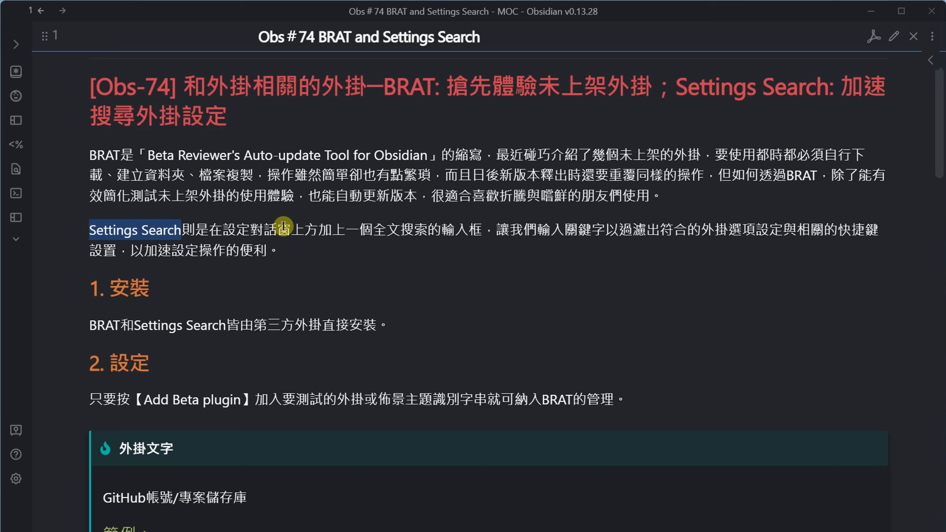
left_click(195, 244)
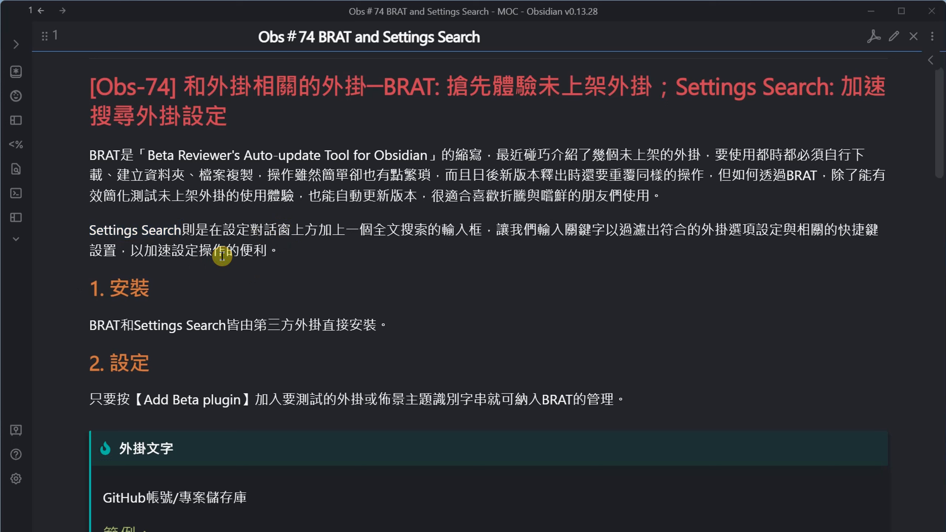
left_click_drag(267, 325, 312, 328)
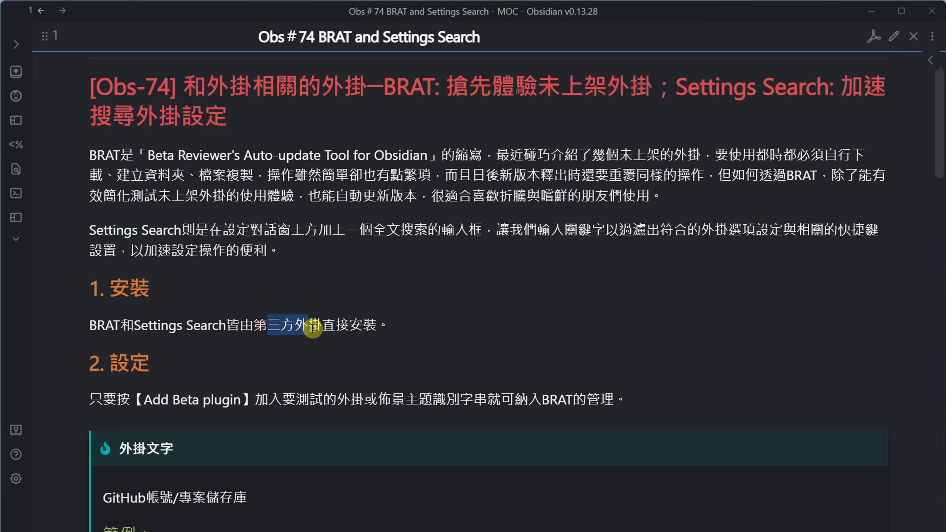
- Search the community plugin catalogue for BRAT from the third-party plugin settings, and close the catalogue
left_click(16, 478)
left_click(155, 276)
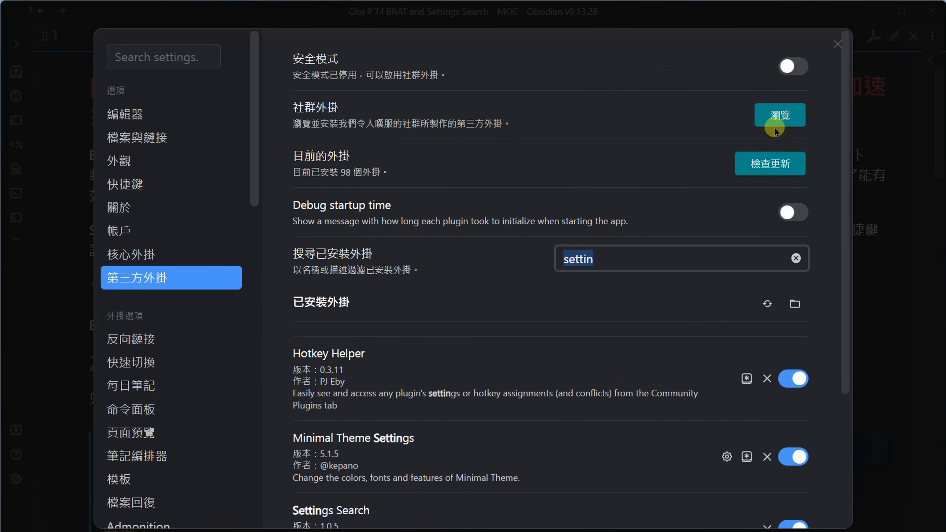
left_click(775, 114)
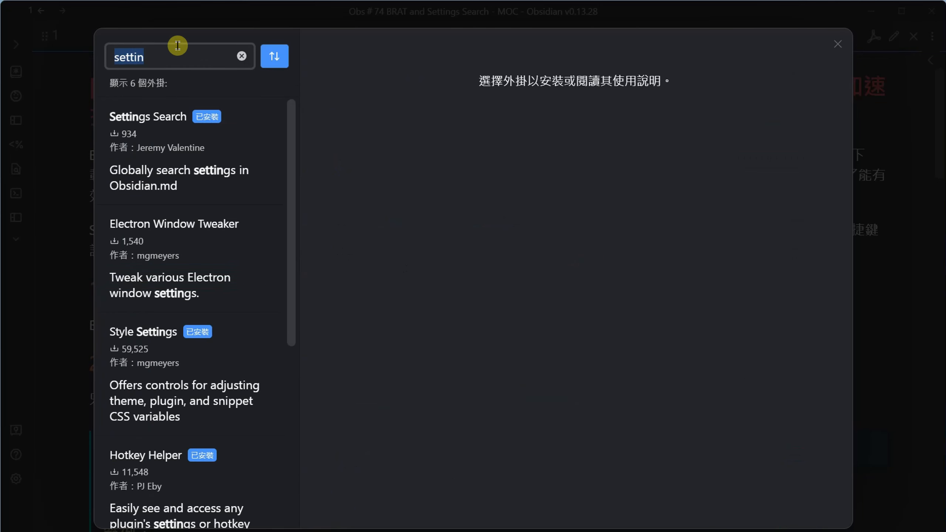
type("BRAT")
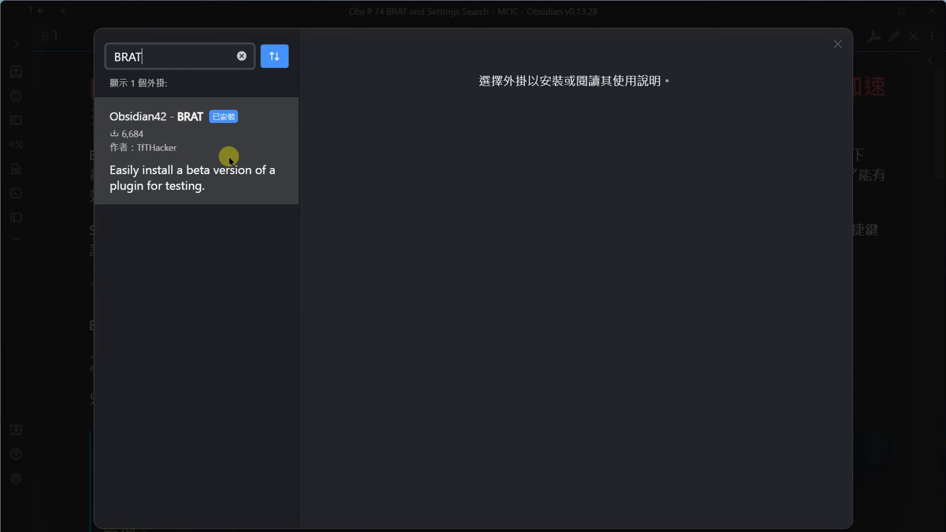
left_click(837, 44)
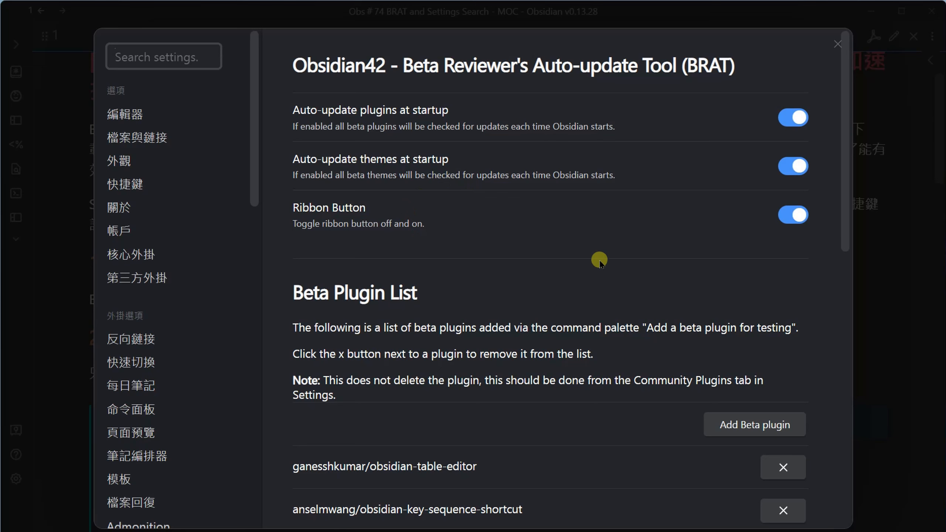
- Start adding a beta plugin from the Beta Plugin List in BRAT's settings
scroll(847, 142, "down", 1)
left_click_drag(846, 141, 845, 226)
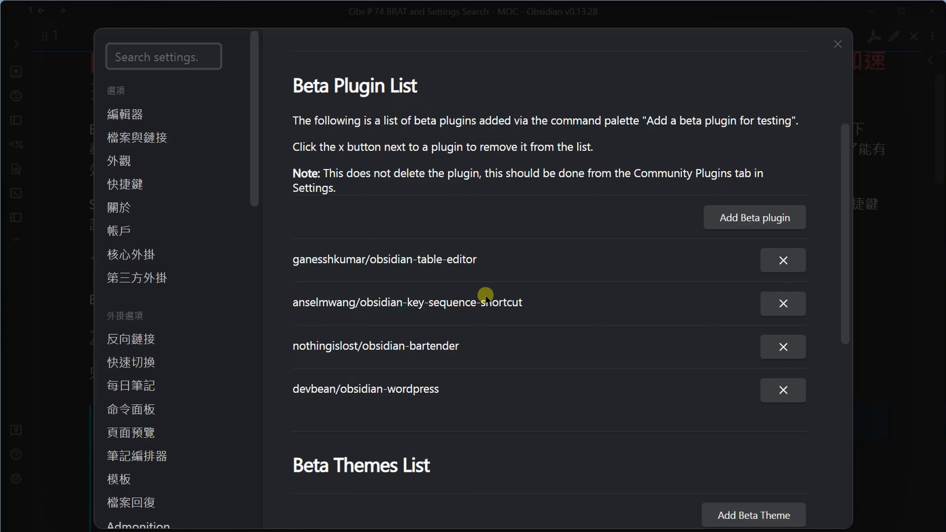
left_click(766, 219)
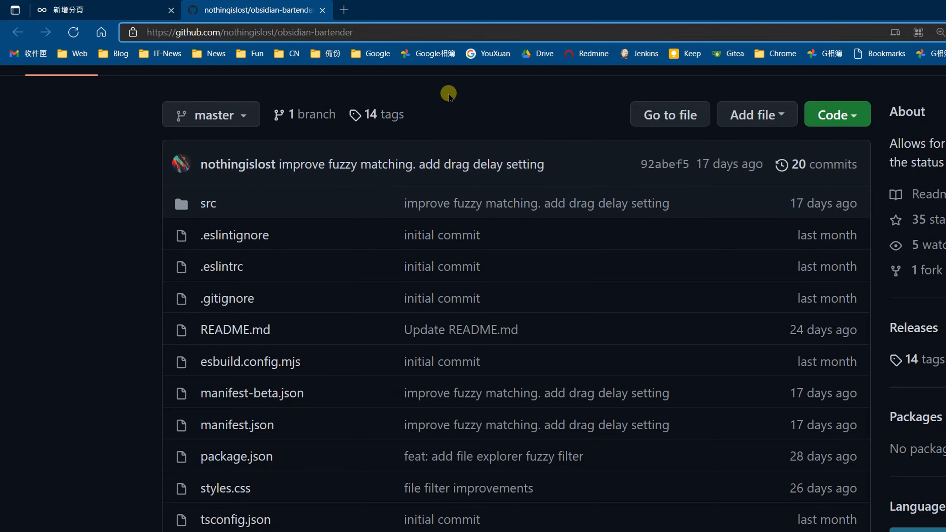
- Copy the repository path nothingislost/obsidian-bartender from the address of its GitHub page in the browser
scroll(645, 341, "up", 3)
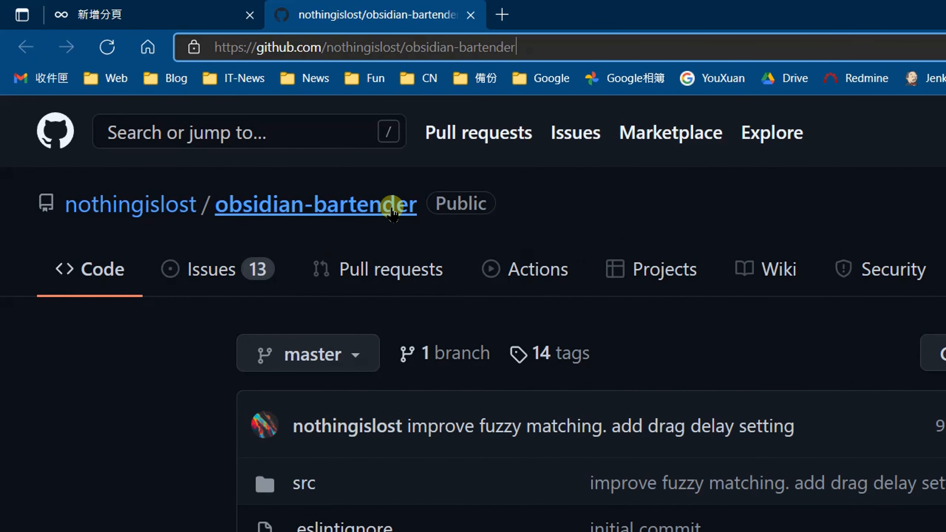
mouse_move(68, 209)
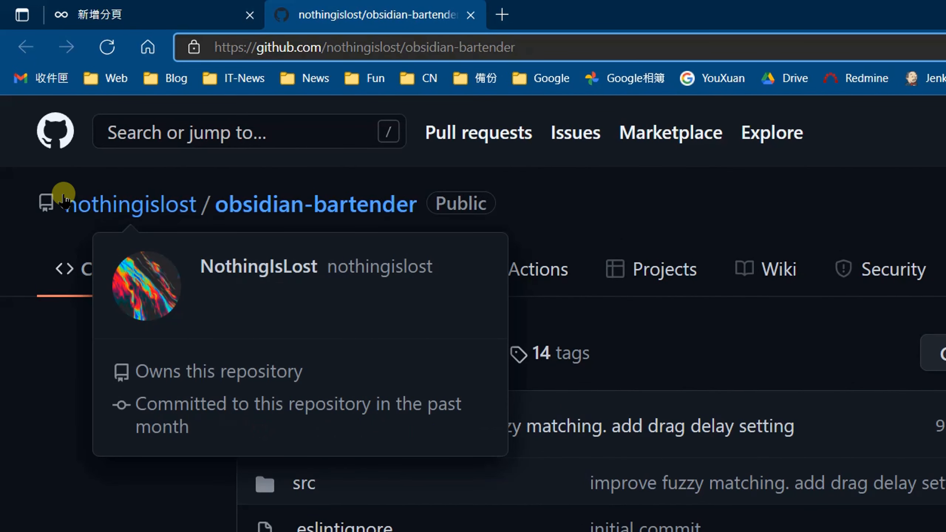
left_click_drag(64, 203, 415, 210)
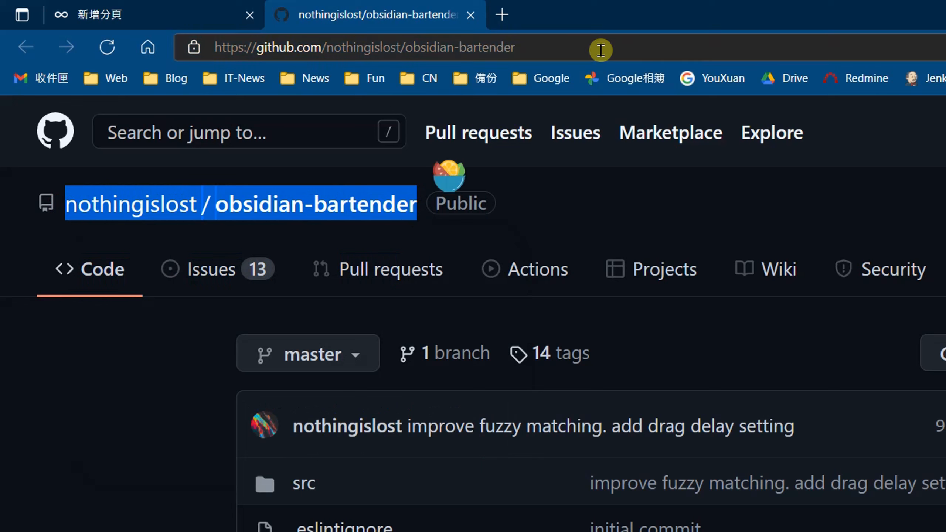
left_click(574, 43)
left_click(408, 45)
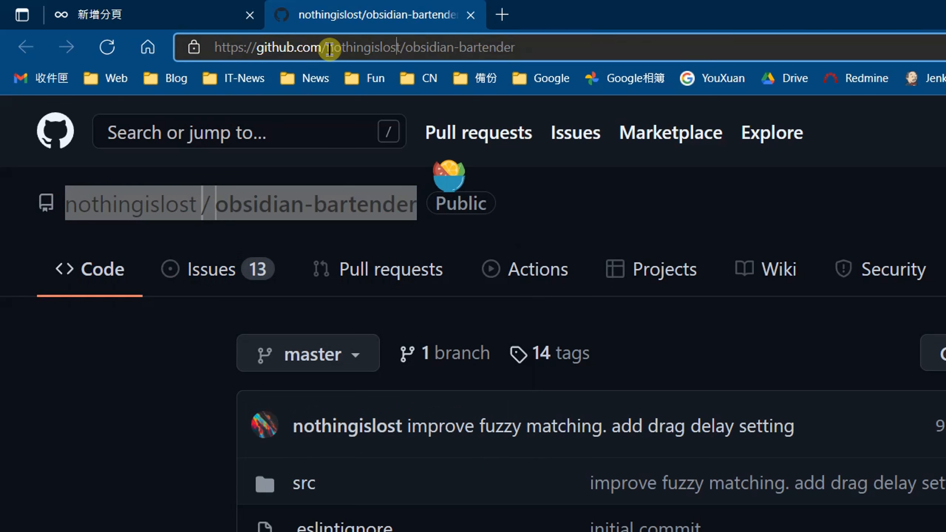
left_click_drag(329, 49, 555, 51)
key("ctrl+c")
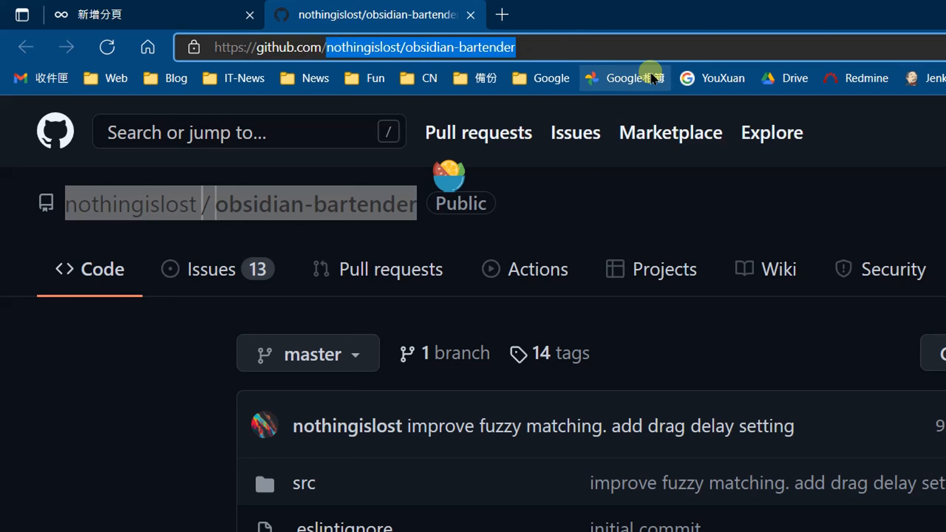
- Switch back to Obsidian, try to add nothingislost/obsidian-bartender as a beta plugin, and dismiss the repository dialog
key("alt+Tab")
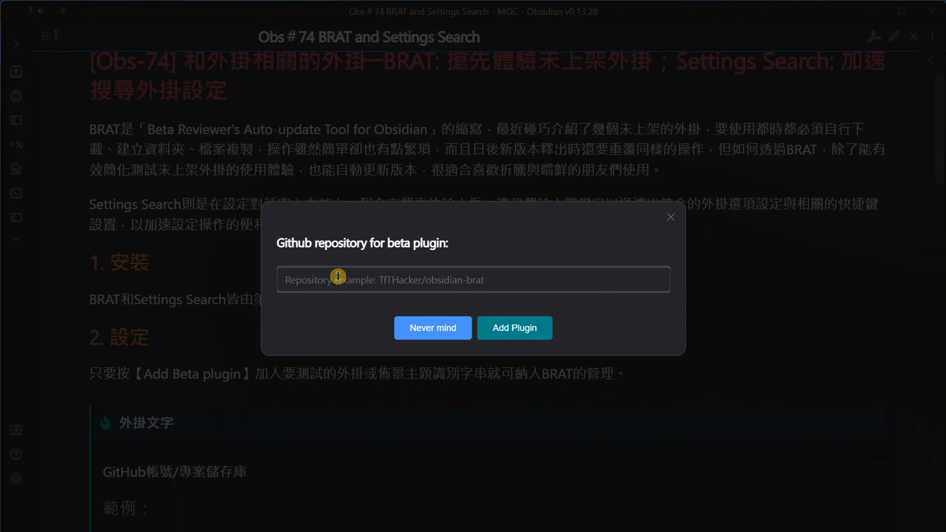
key("ctrl+v")
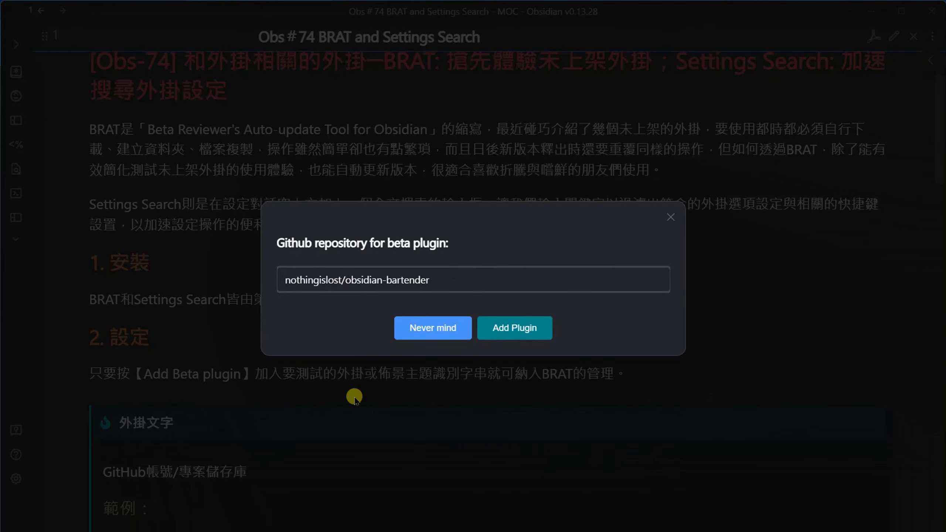
left_click(537, 336)
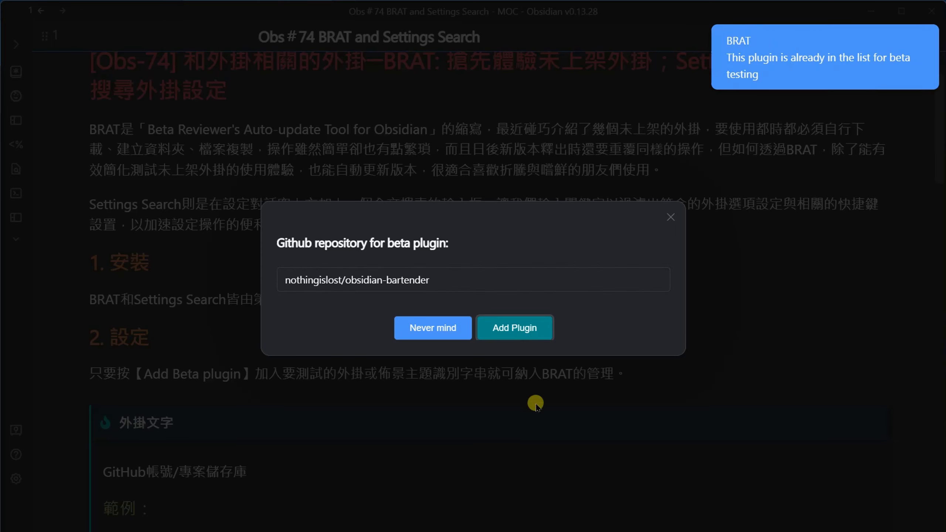
left_click(668, 219)
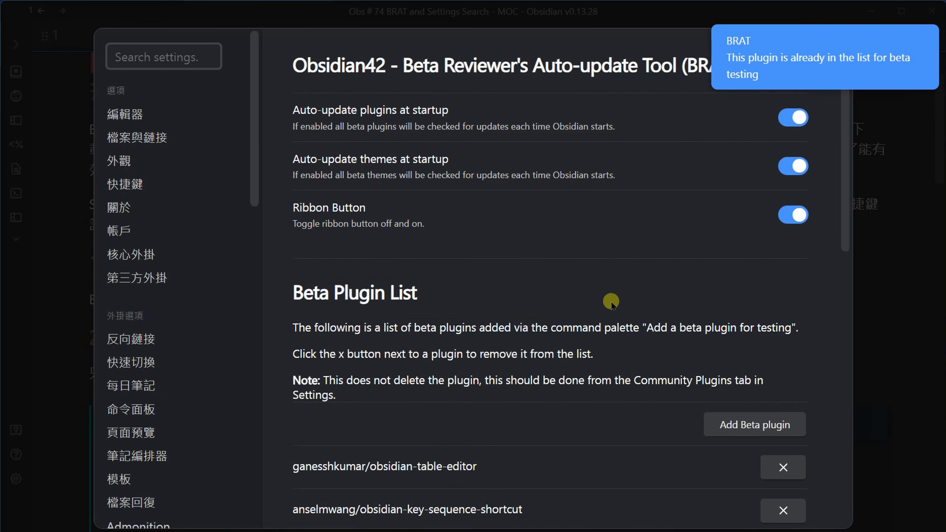
- Review BRAT's beta plugin list, beta themes list and monitoring options, and close the settings
scroll(548, 339, "down", 6)
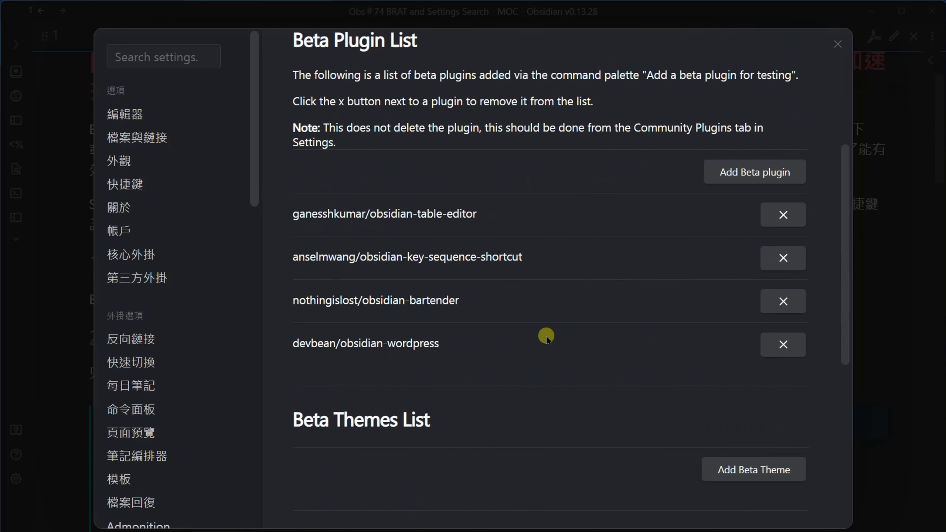
scroll(546, 337, "down", 2)
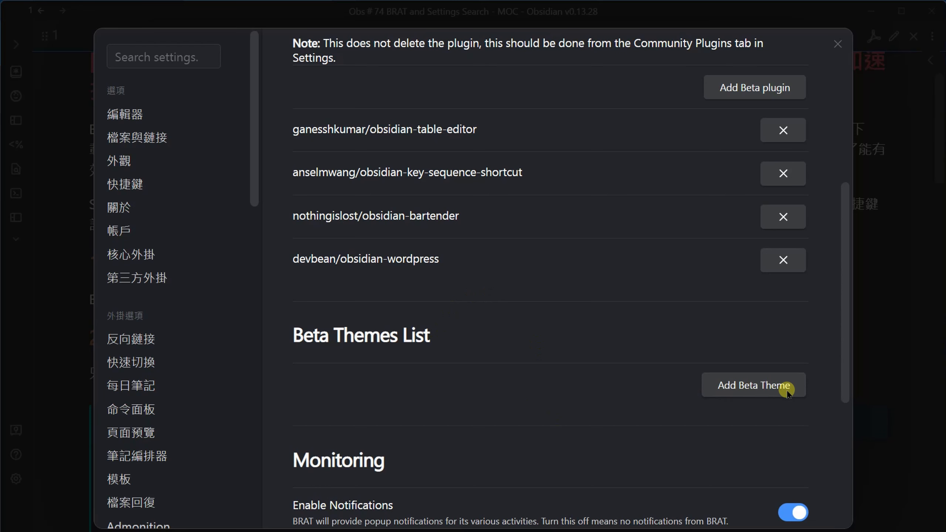
scroll(537, 334, "down", 6)
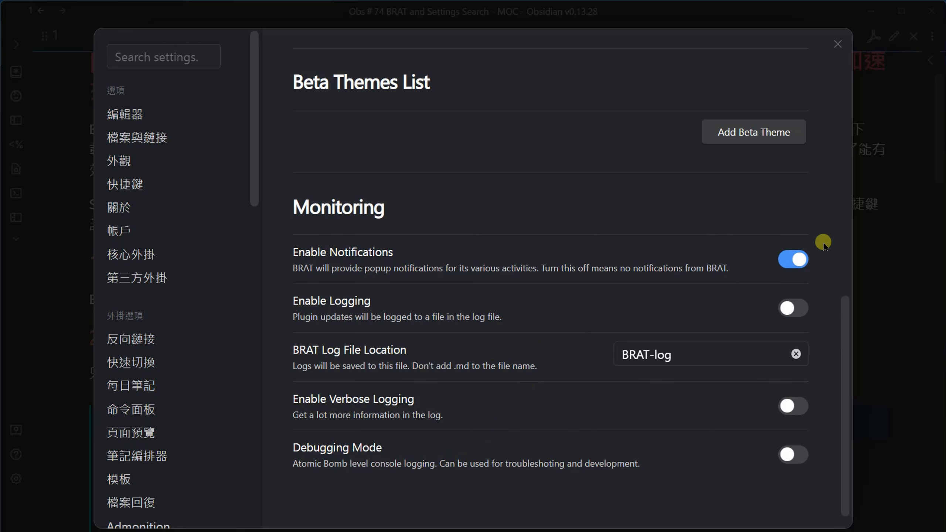
scroll(711, 298, "up", 10)
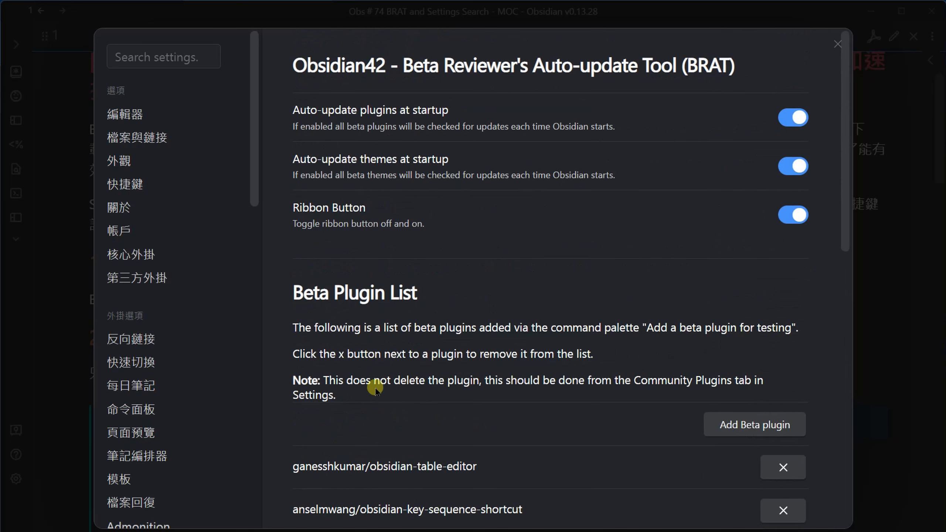
left_click(838, 43)
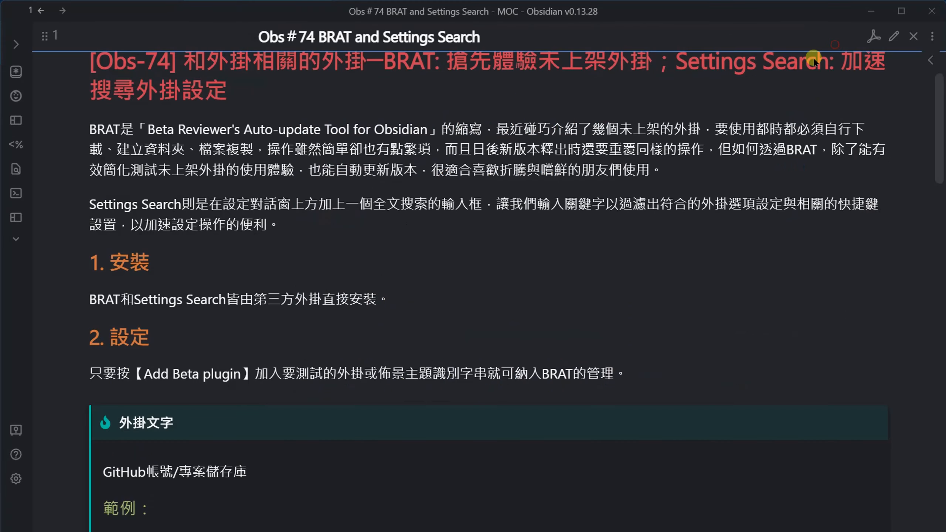
- Open BRAT's command list and examine its plugin, theme, core settings and plugin settings entries
left_click(15, 98)
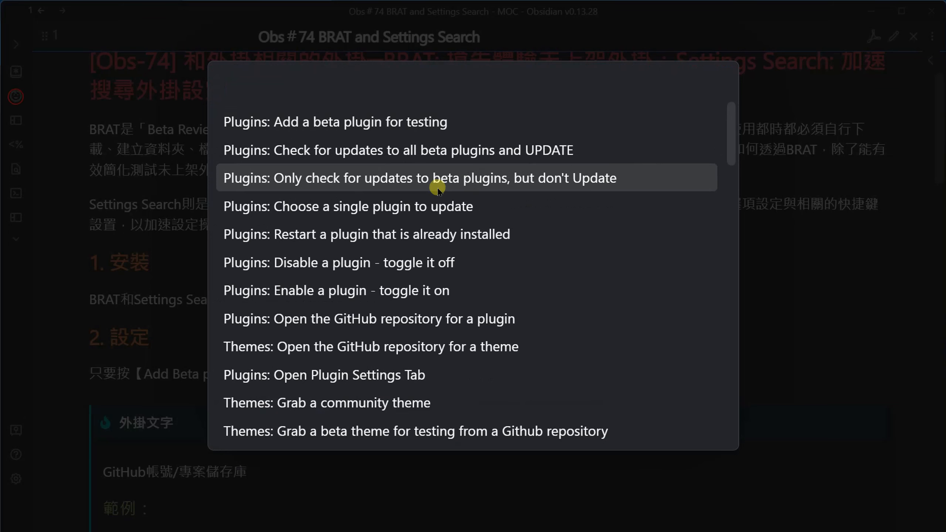
scroll(490, 177, "down", 15)
scroll(489, 178, "up", 10)
scroll(520, 138, "up", 5)
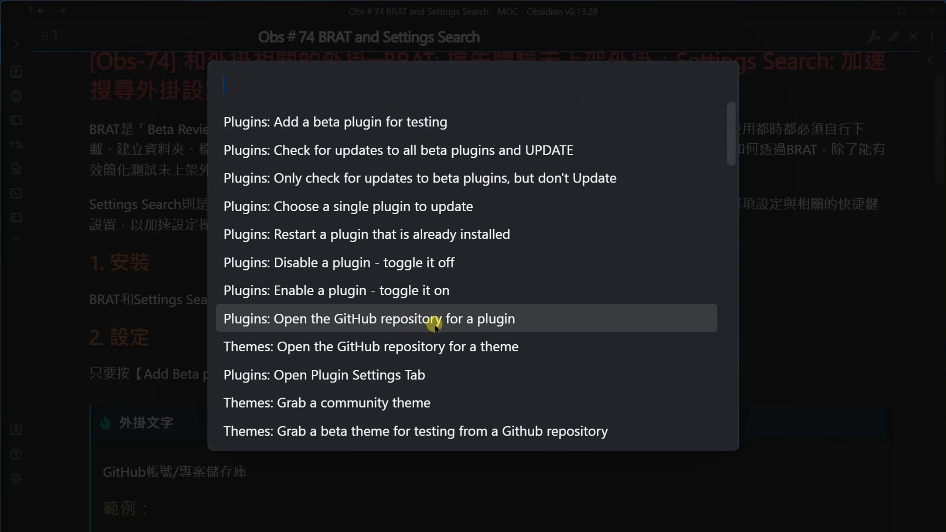
scroll(433, 374, "down", 4)
scroll(436, 321, "down", 9)
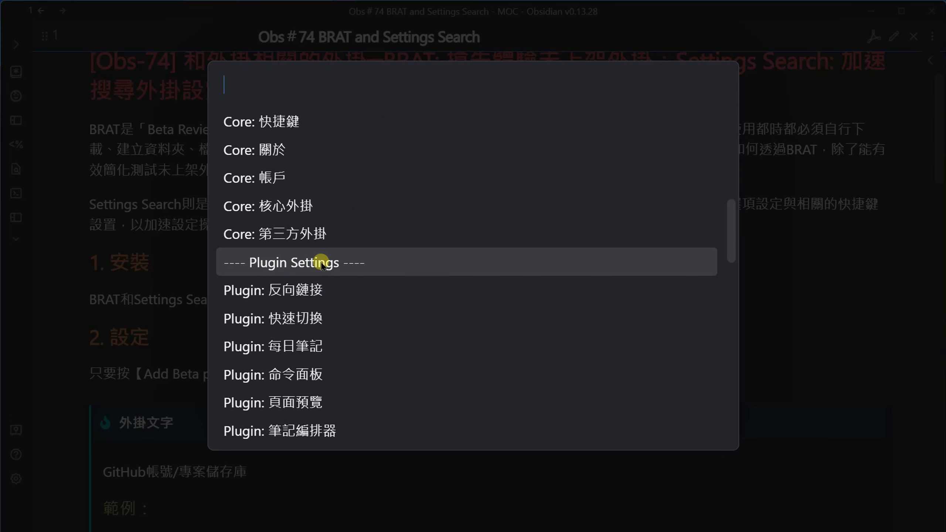
scroll(363, 266, "down", 8)
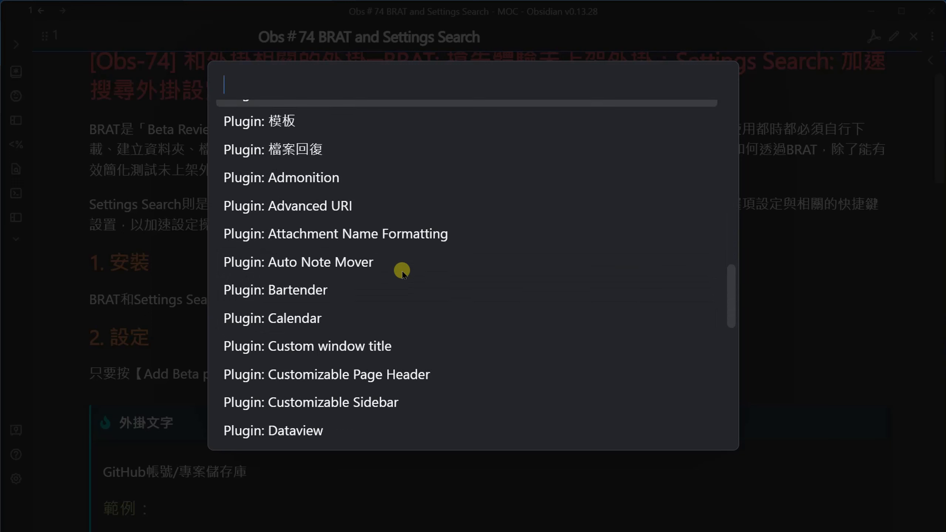
scroll(431, 327, "up", 20)
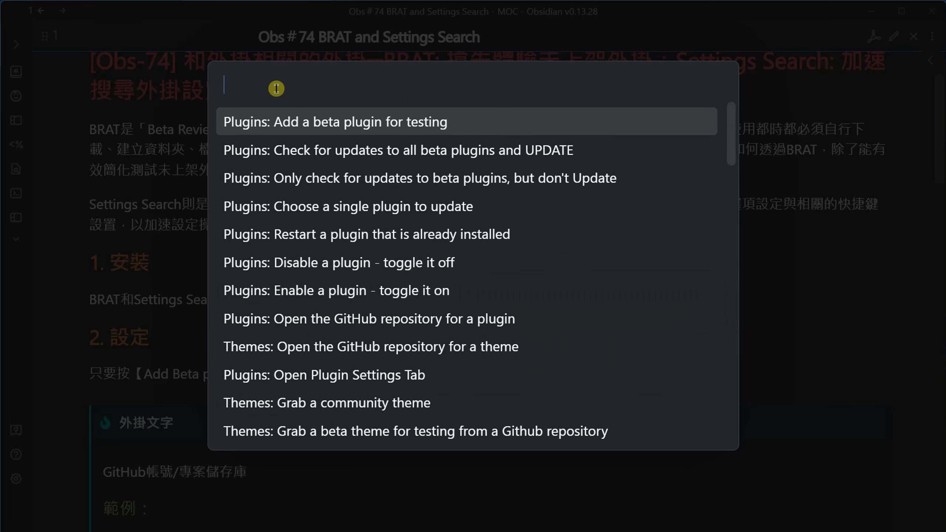
- Filter the command list by "brat", open the Obsidian42 - BRAT plugin settings, and close them
type("brat")
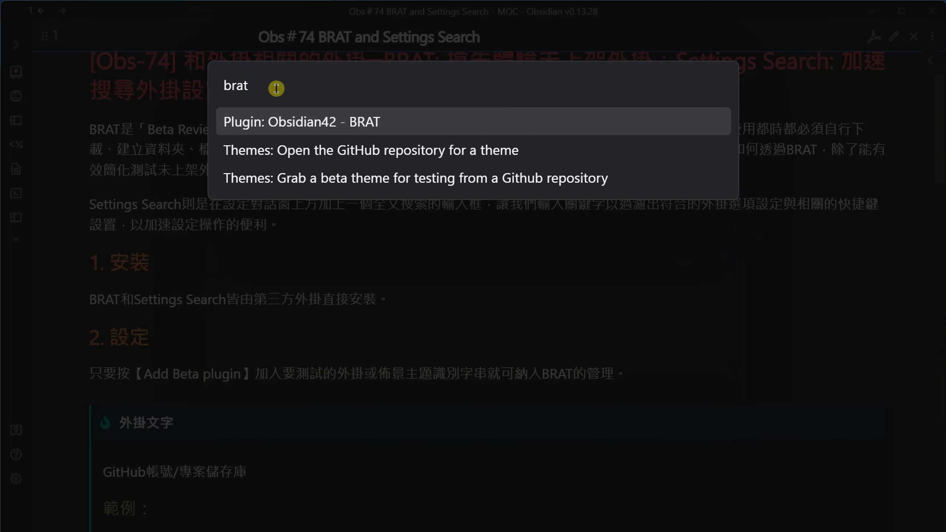
key("Return")
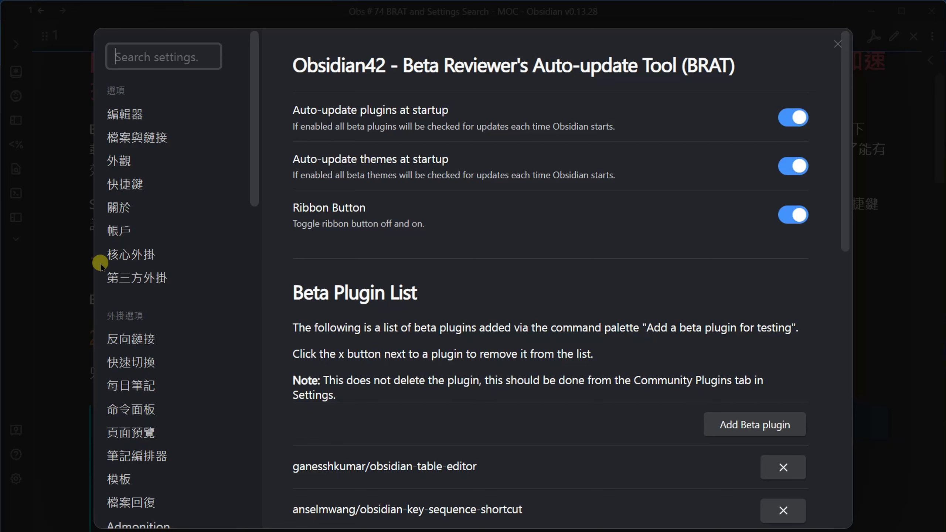
left_click(838, 44)
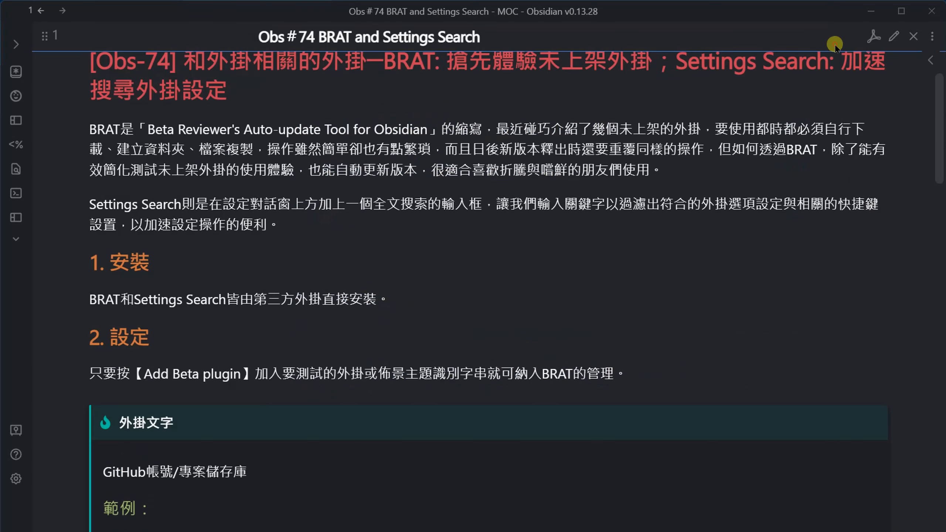
- Open BRAT's command list, look through its plugin, theme and core settings entries, and close it
left_click(16, 93)
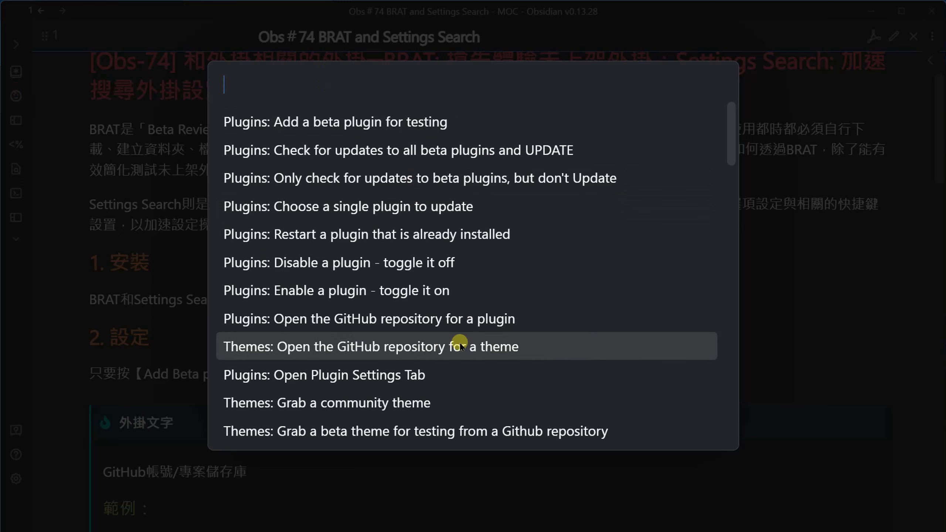
scroll(394, 349, "down", 5)
scroll(429, 306, "down", 2)
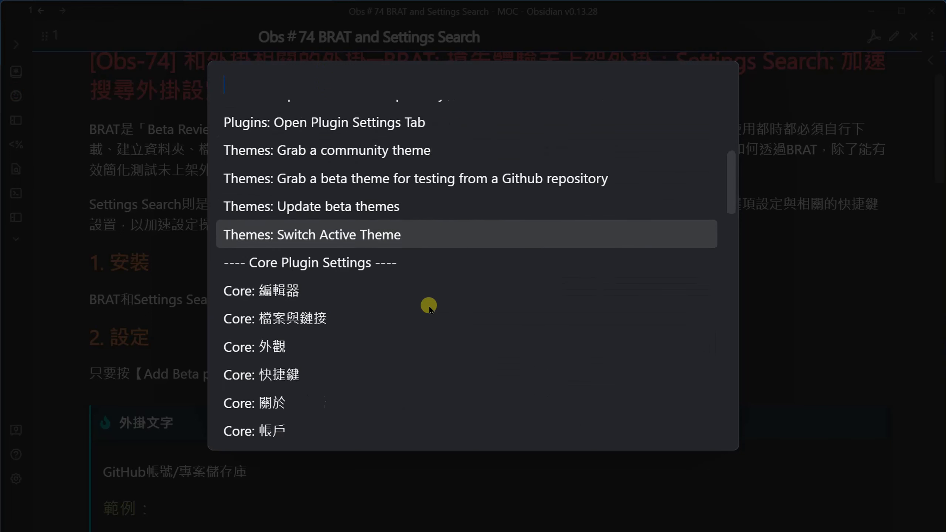
scroll(423, 311, "up", 7)
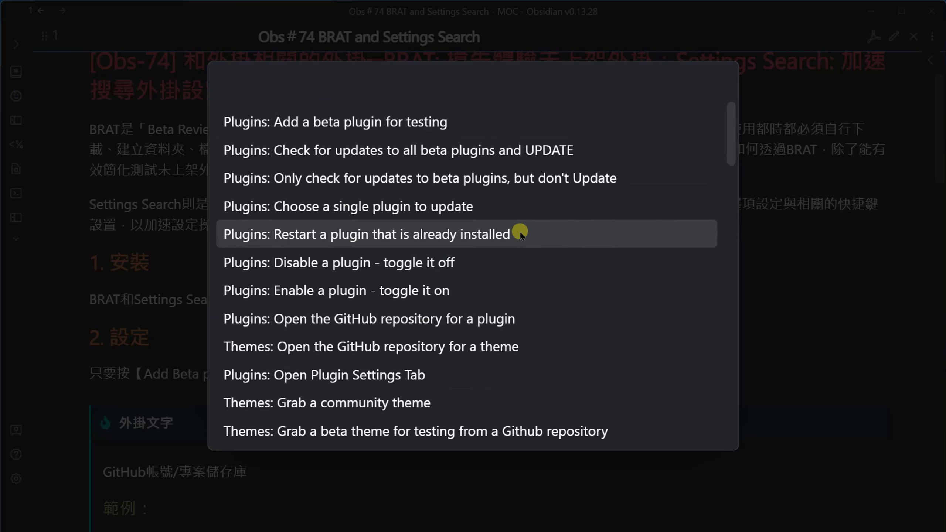
key("Escape")
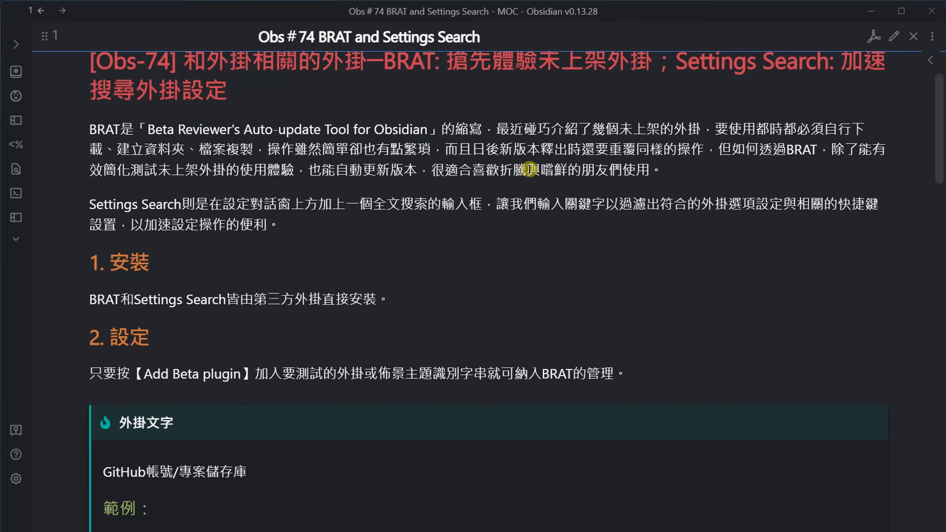
- Search the command palette for BRAT commands, narrow the search to "brat pl update", and close the palette
key("ctrl+p")
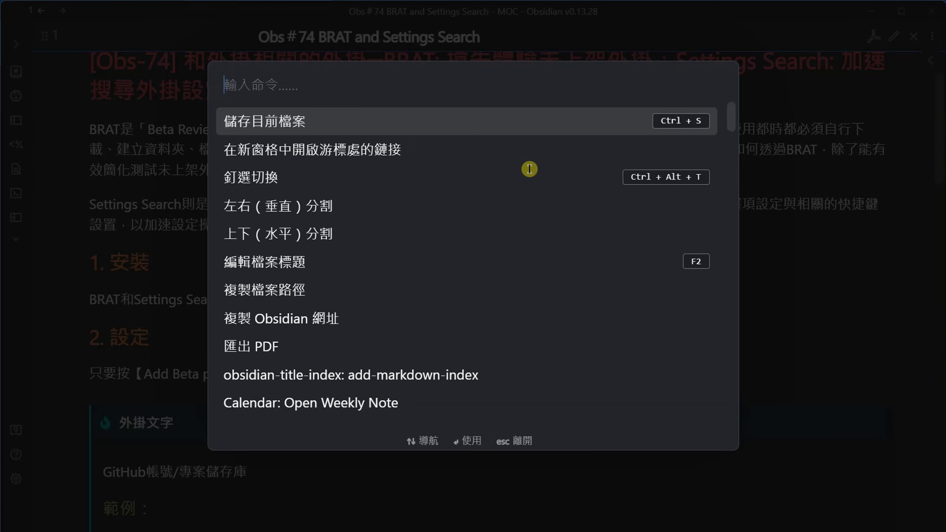
type("brat")
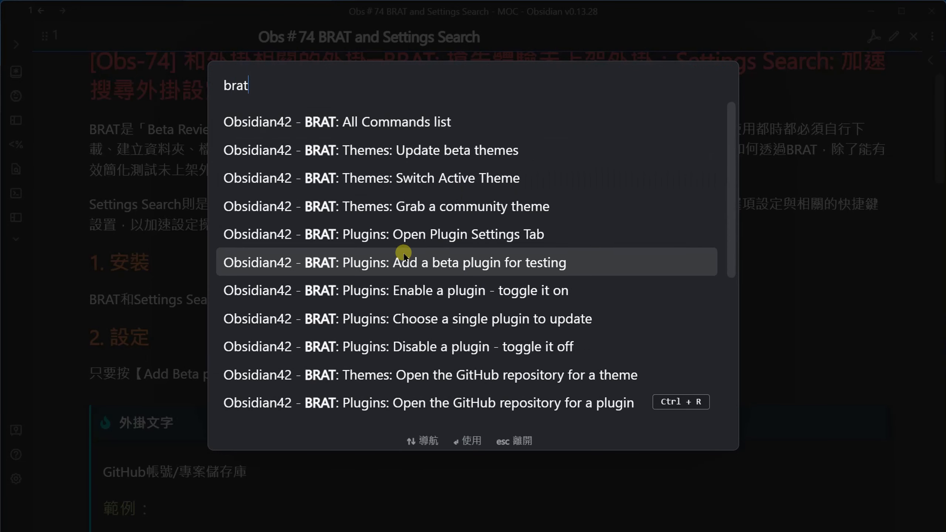
scroll(295, 245, "down", 5)
scroll(402, 269, "up", 5)
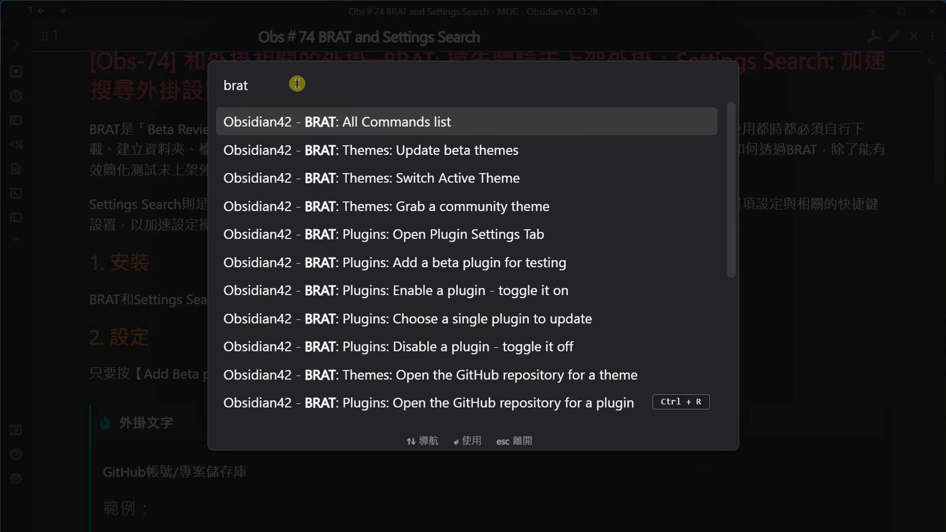
type("pl")
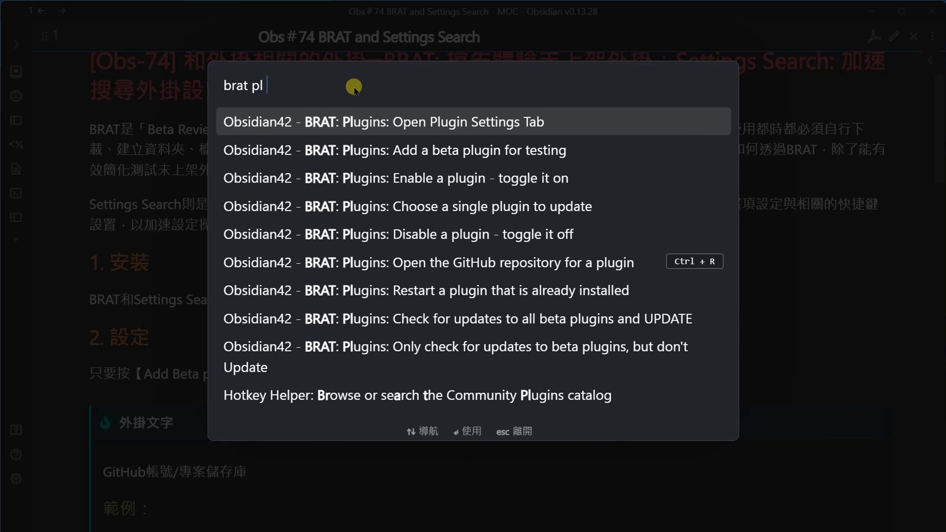
type(" update")
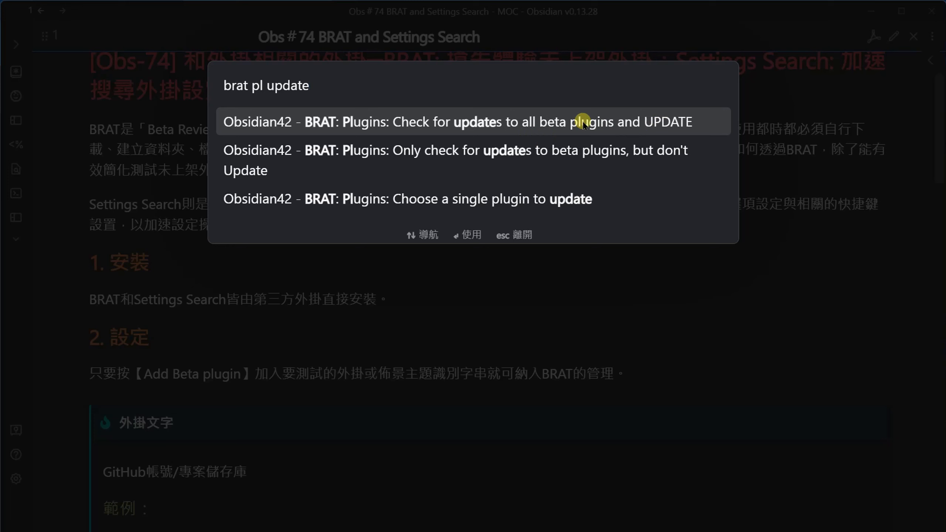
key("Escape")
- Find BRAT's commands with "brat github" and run "Plugins: Open the GitHub repository for a plugin"
scroll(453, 343, "down", 9)
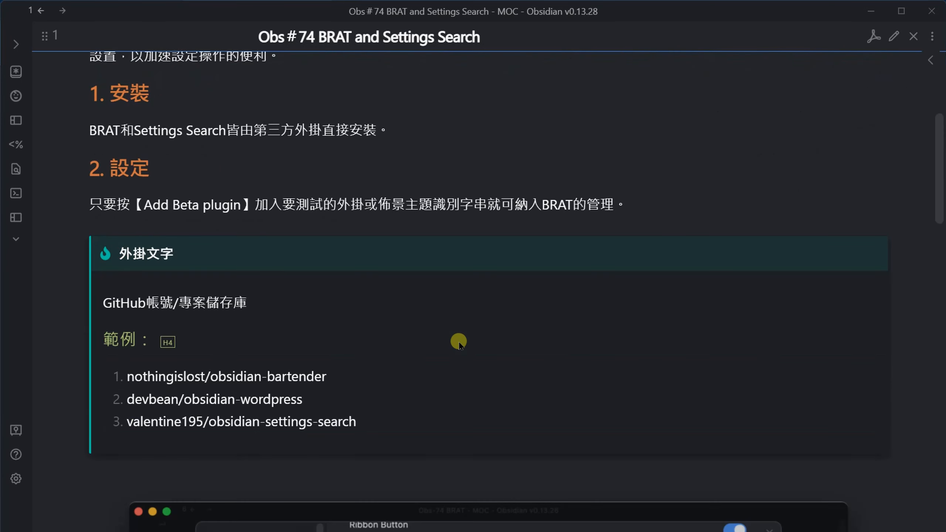
scroll(461, 342, "down", 20)
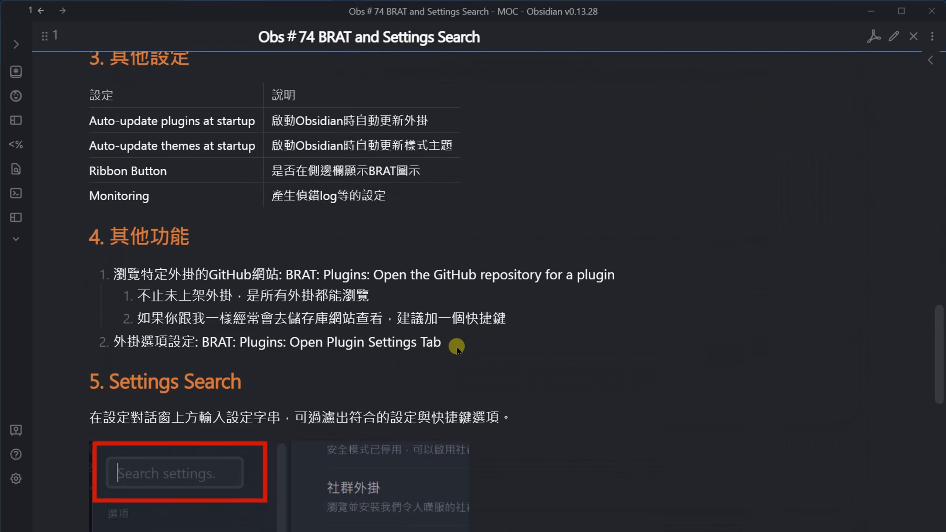
scroll(223, 269, "down", 2)
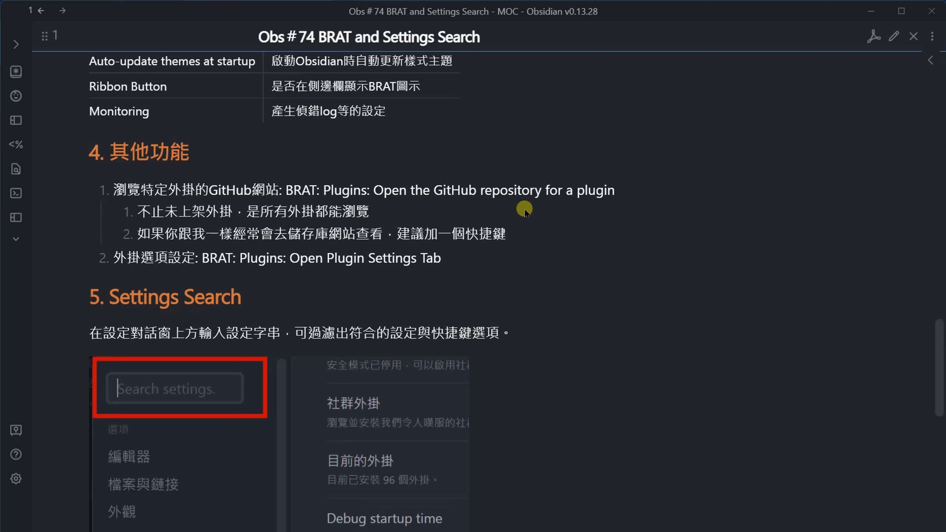
key("ctrl+p")
type("b")
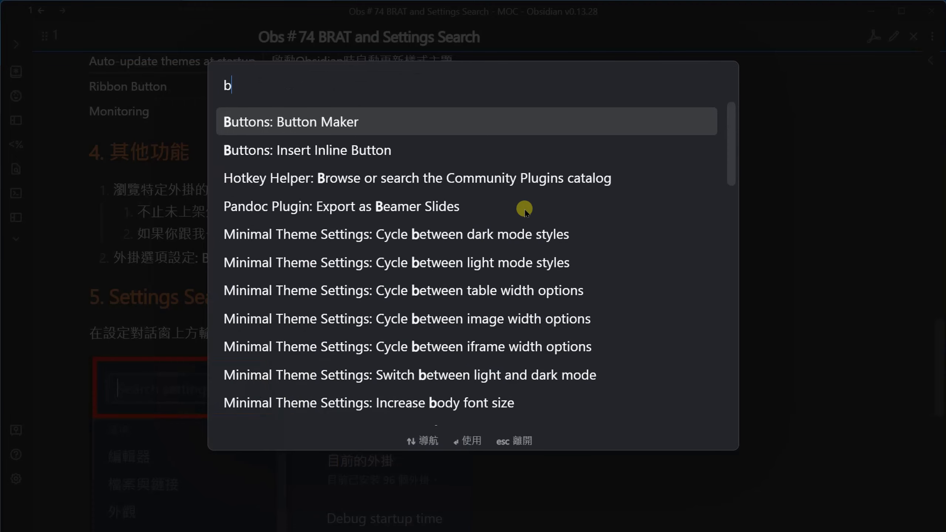
type("rat github")
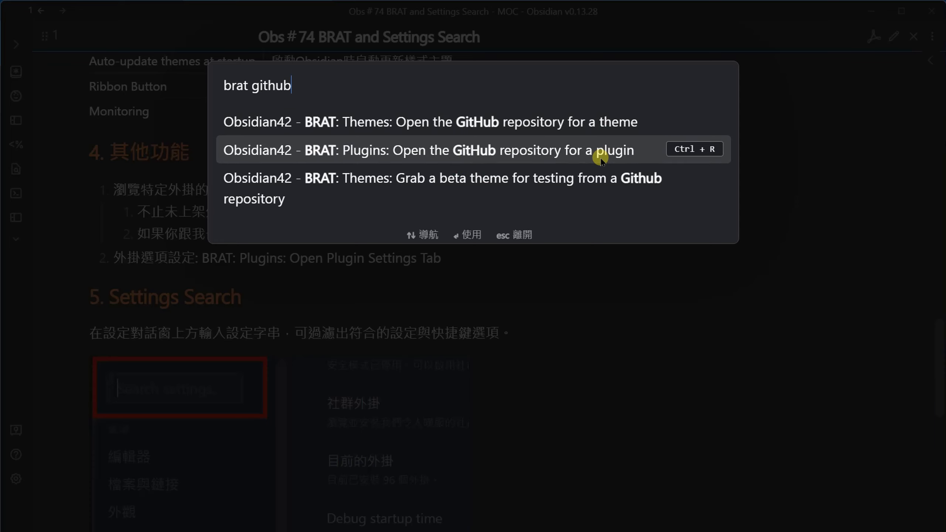
left_click(581, 152)
- Look through the plugin repository list, filter it by "dataview", and open the Dataview plugin's GitHub repository
scroll(433, 168, "down", 8)
scroll(436, 181, "up", 4)
scroll(435, 181, "up", 4)
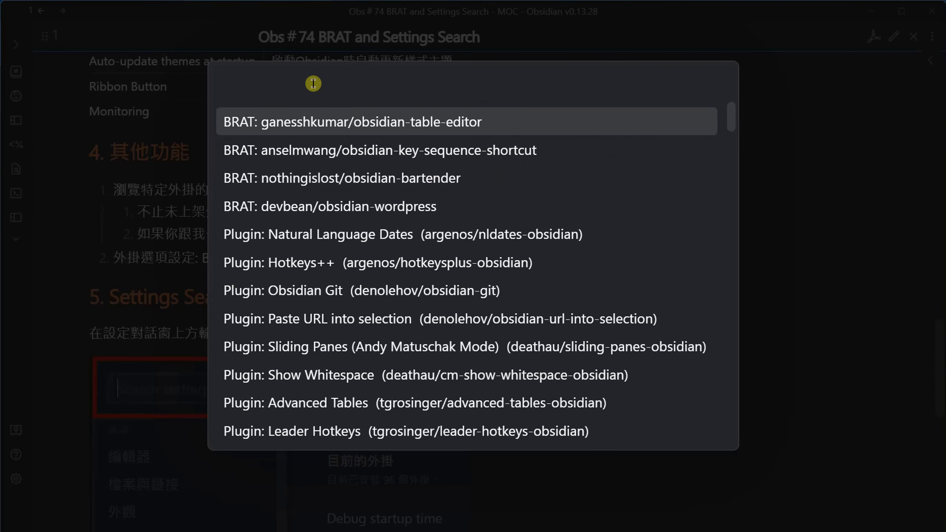
type("dataview")
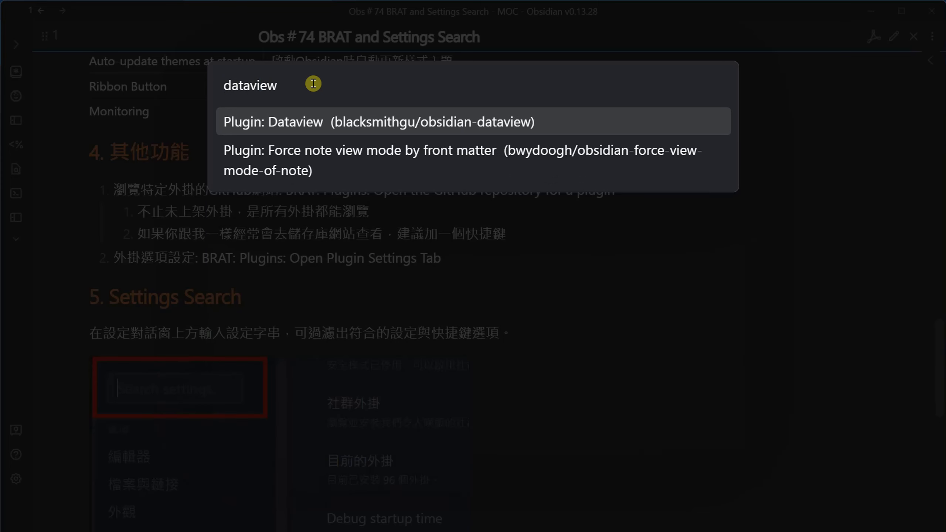
key("Return")
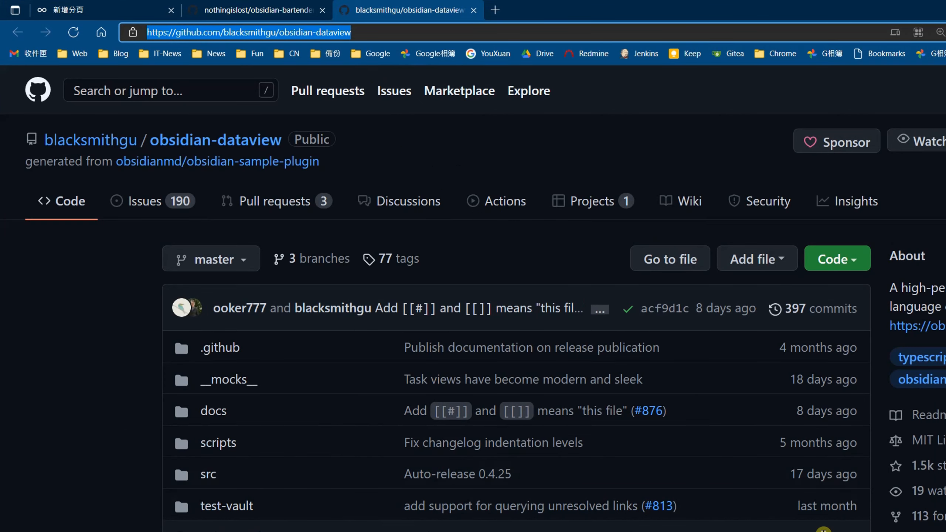
- Switch back to Obsidian, reopen the plugin repository list, and open the GitHub repository of the Buttons plugin
key("alt+Tab")
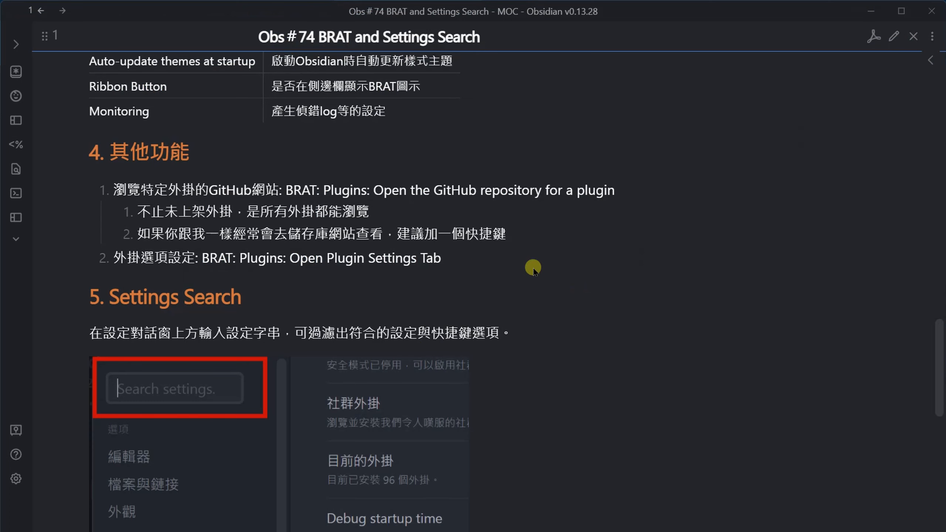
key("ctrl+shift+g")
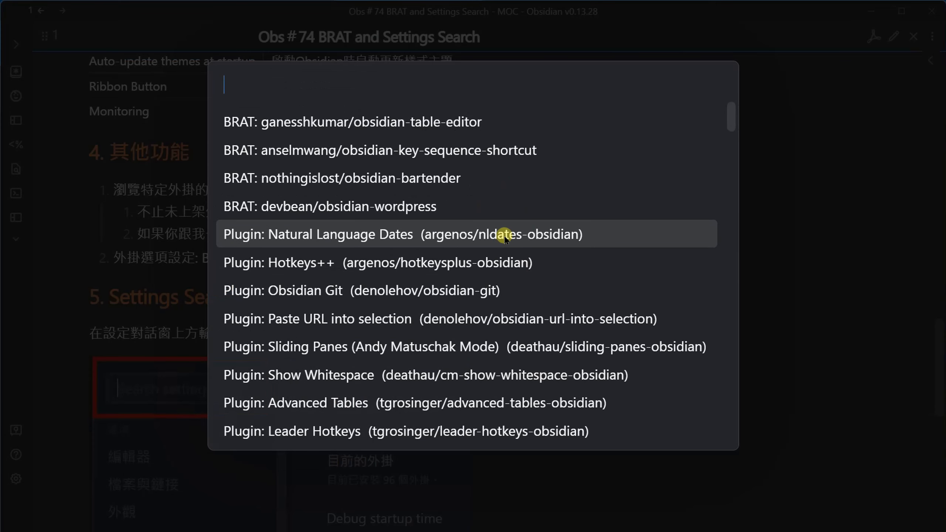
scroll(506, 234, "down", 5)
scroll(506, 234, "down", 2)
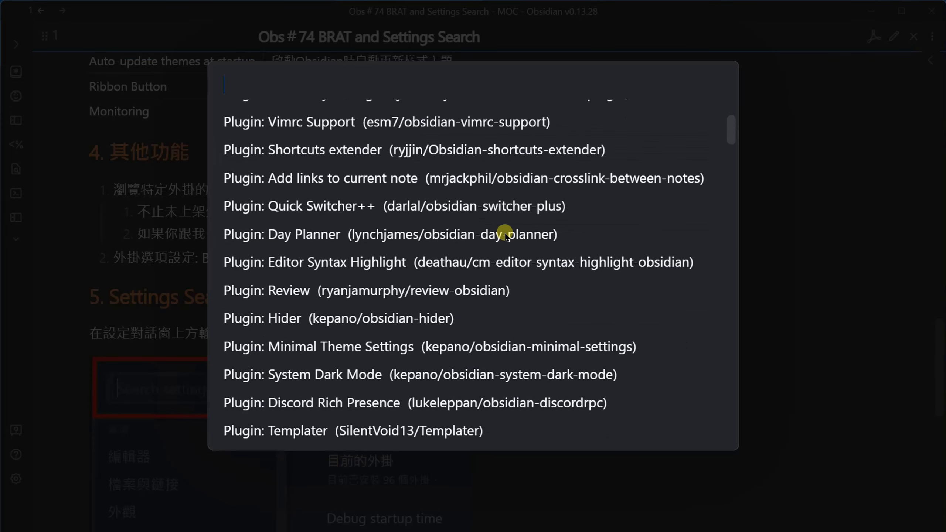
type("buttons")
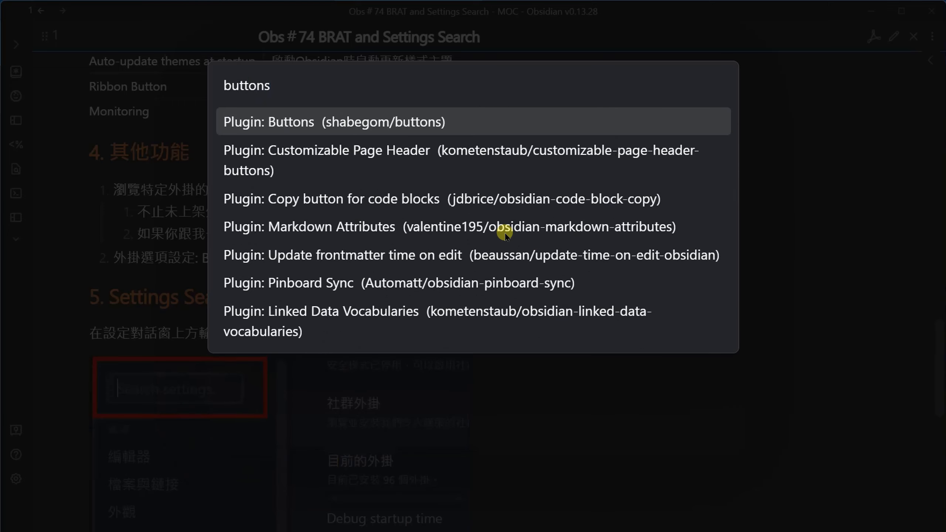
key("Return")
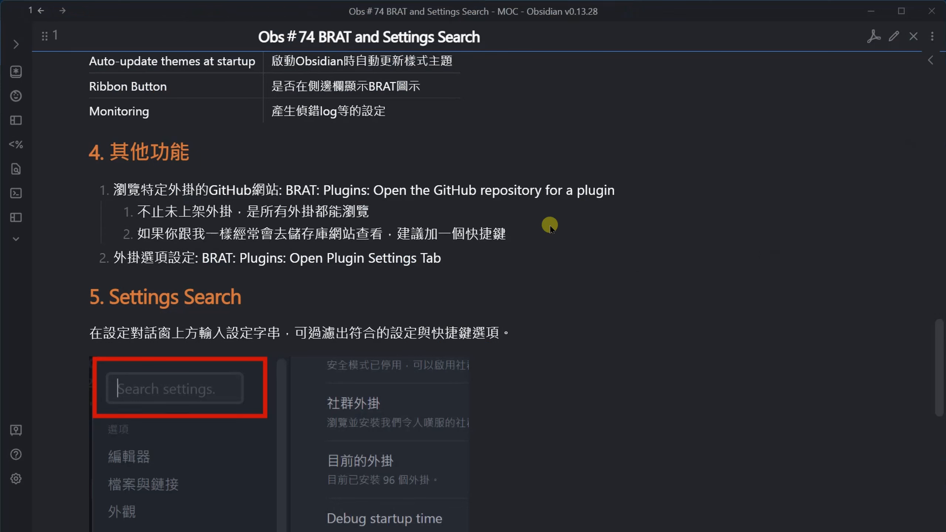
- Find BRAT's Open Plugin Settings Tab command with "brat sett", run it, look through the settings entries, and close the list
key("ctrl+p")
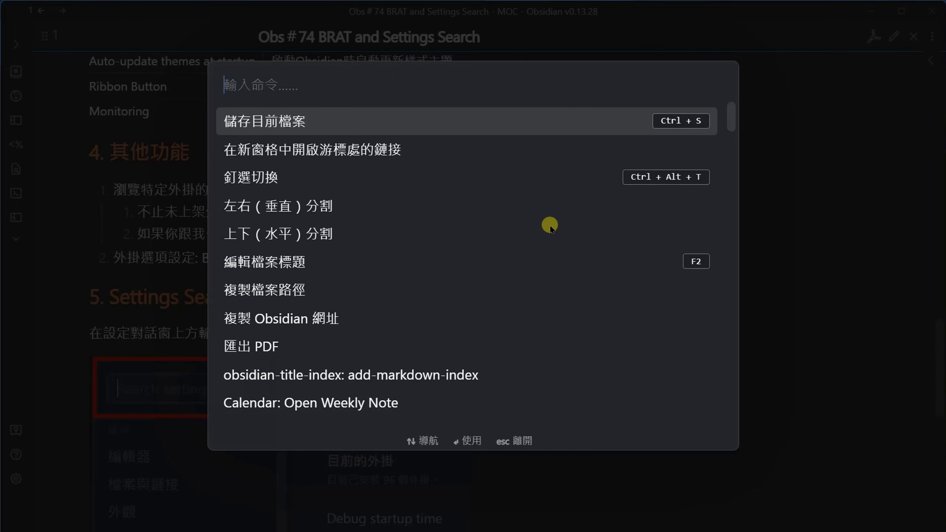
type("brat")
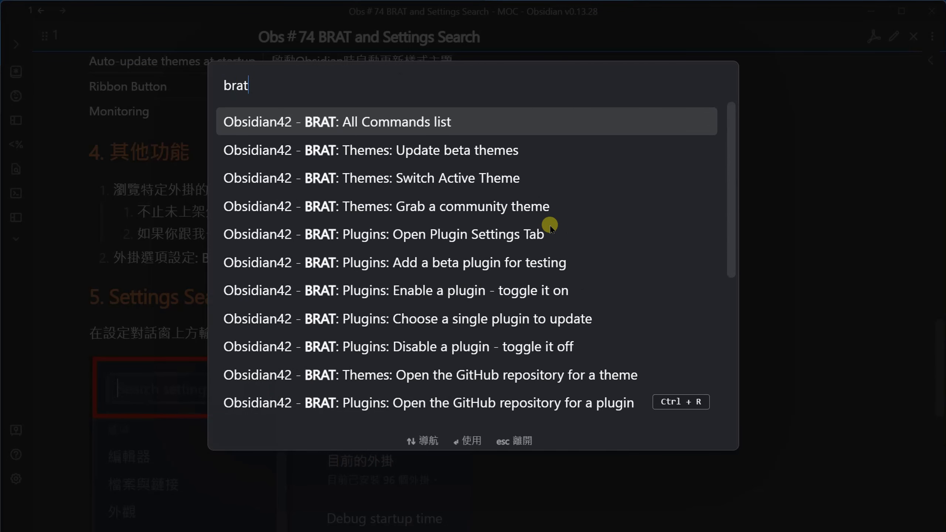
type(" sett")
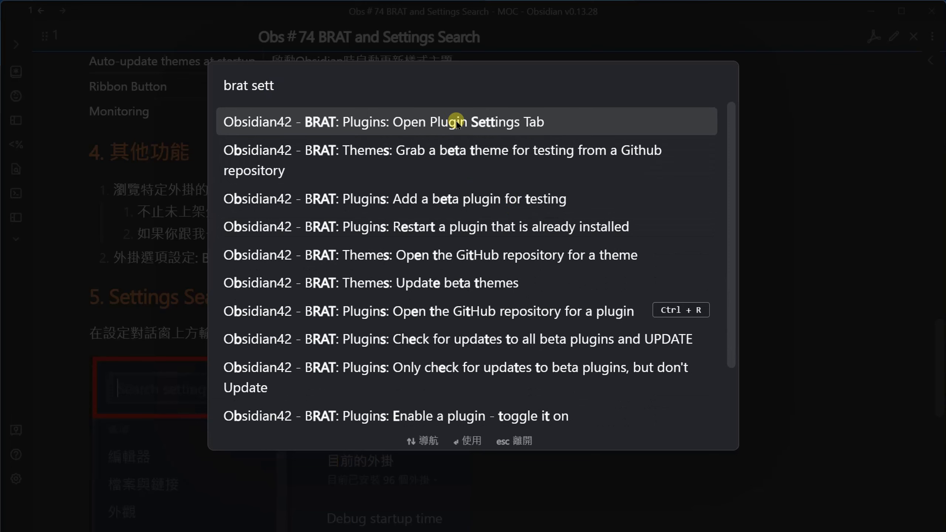
left_click(566, 123)
scroll(371, 317, "down", 10)
scroll(390, 302, "up", 10)
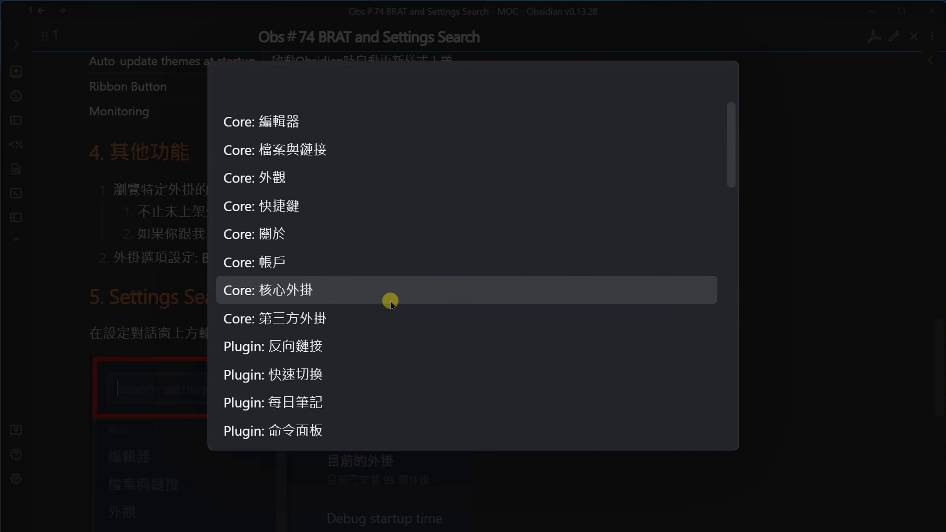
key("Escape")
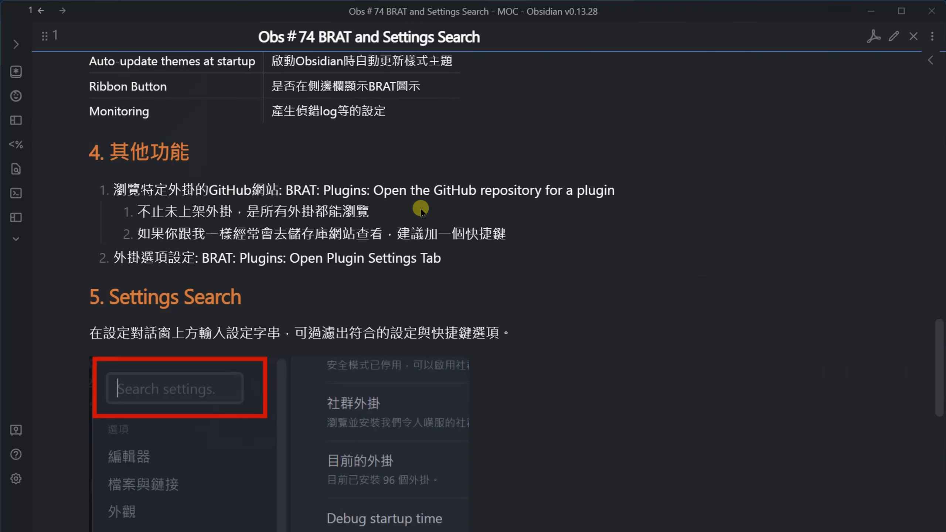
- Open BRAT's full command list, view the plugin settings entries further down, and close it
left_click(20, 93)
scroll(534, 284, "down", 9)
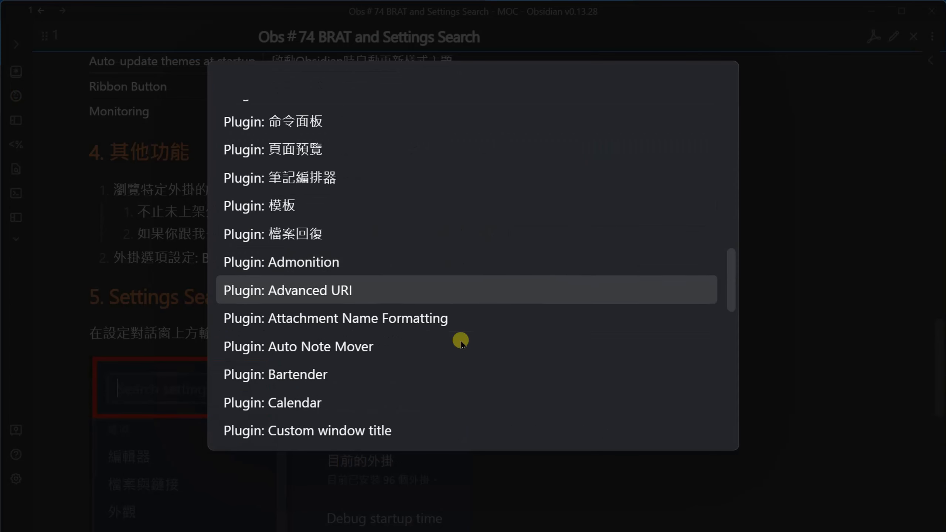
key("Escape")
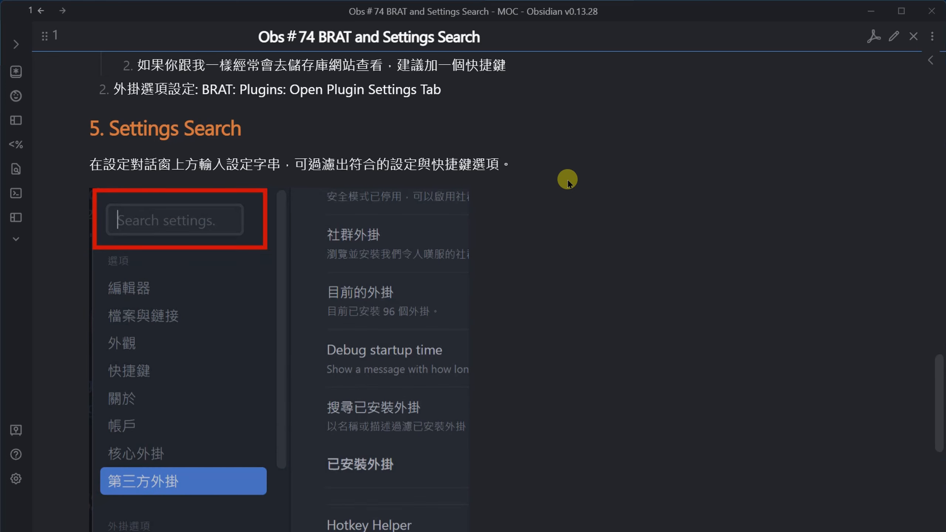
- Open the settings, search them for "BRAT", and examine the matching plugin options and hotkey entries
key("ctrl+comma")
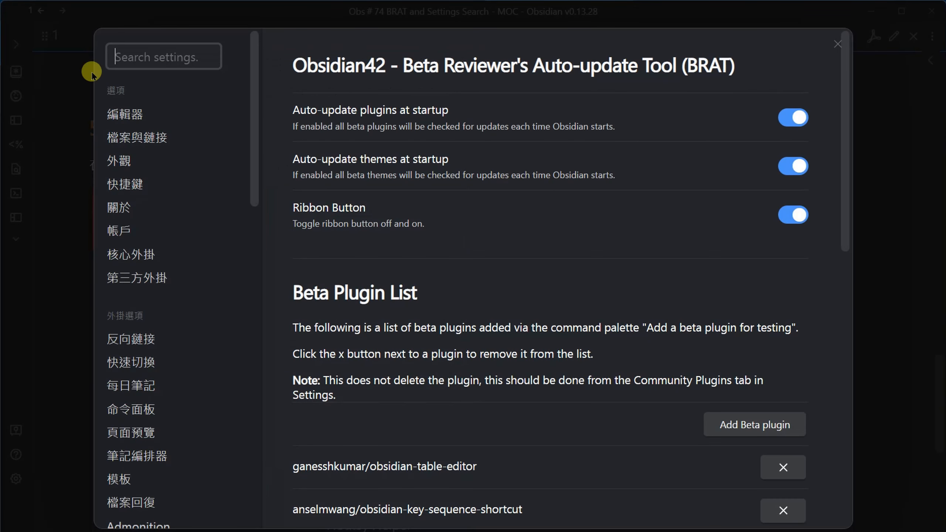
left_click(163, 63)
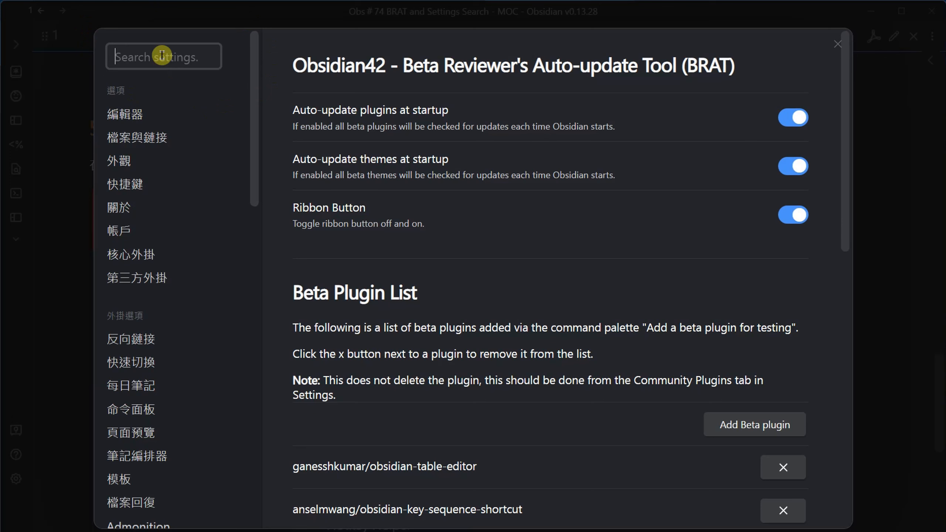
type("BRAT")
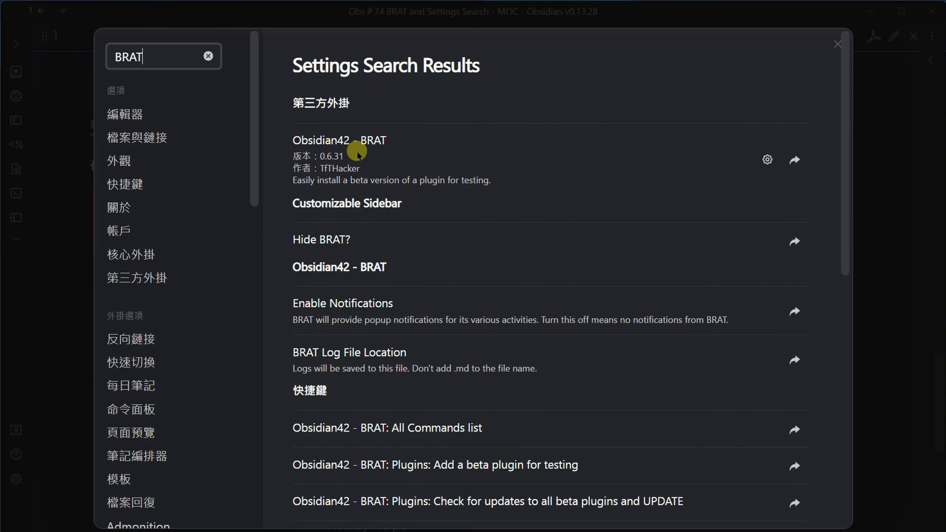
scroll(410, 186, "down", 6)
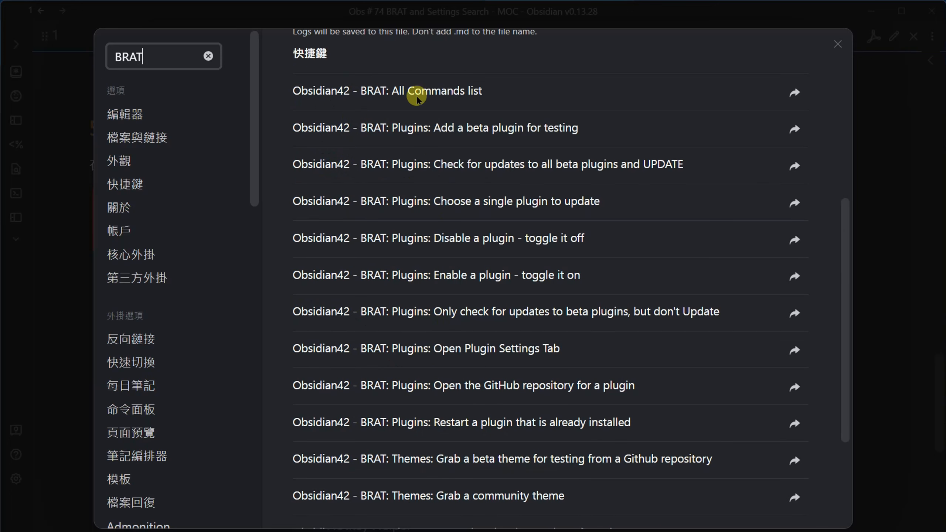
scroll(548, 361, "down", 3)
scroll(522, 336, "up", 6)
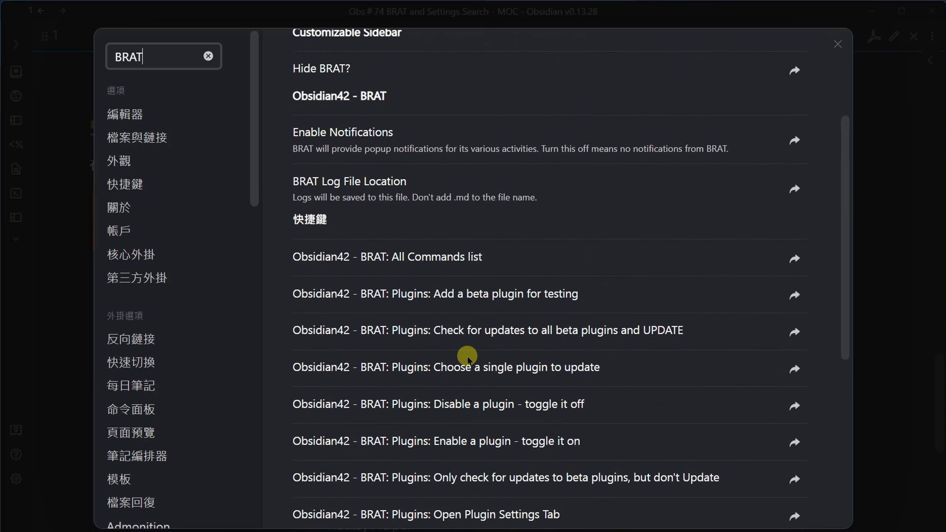
scroll(447, 298, "up", 5)
scroll(410, 454, "down", 2)
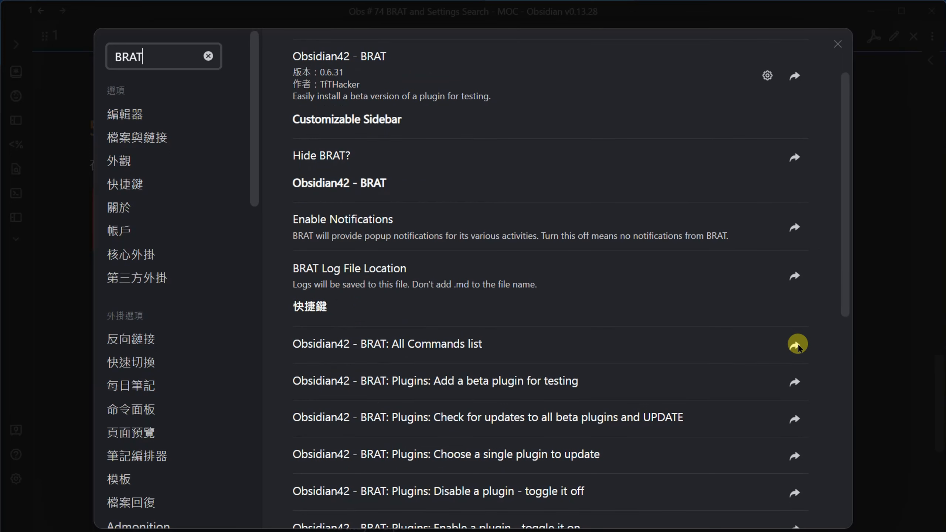
- Jump from the search results to the hotkey setting of BRAT's All Commands list, and close the settings
left_click(796, 344)
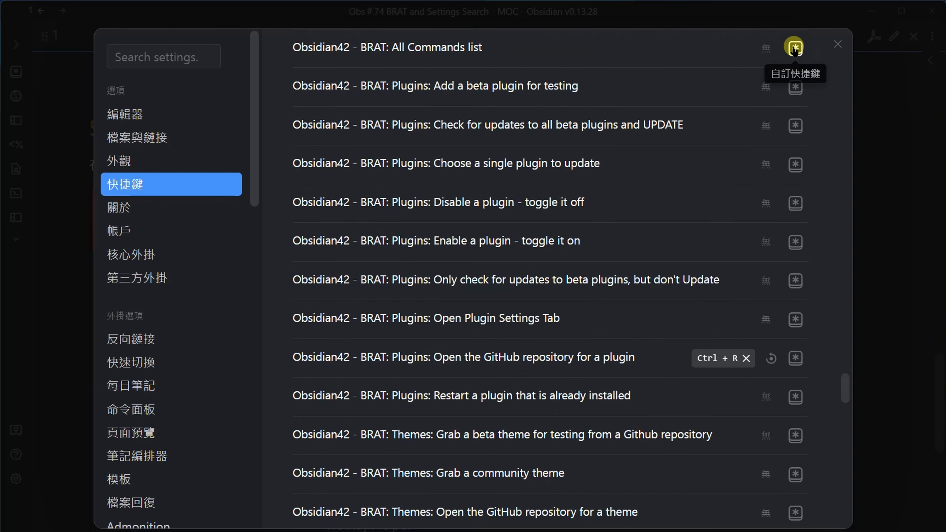
left_click(837, 44)
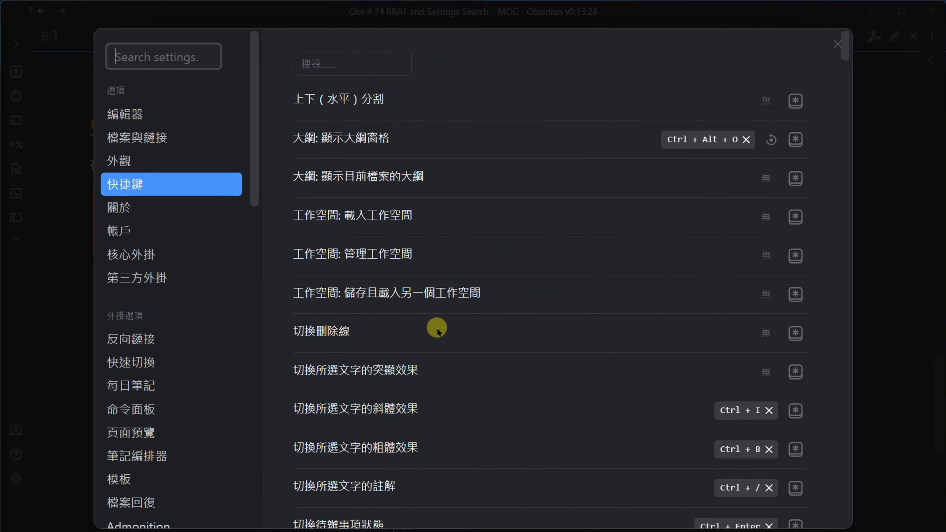
- Search the reopened settings for "BRAT" again, look through the matching plugin options and hotkeys, and return to the beginning of the note
left_click(163, 53)
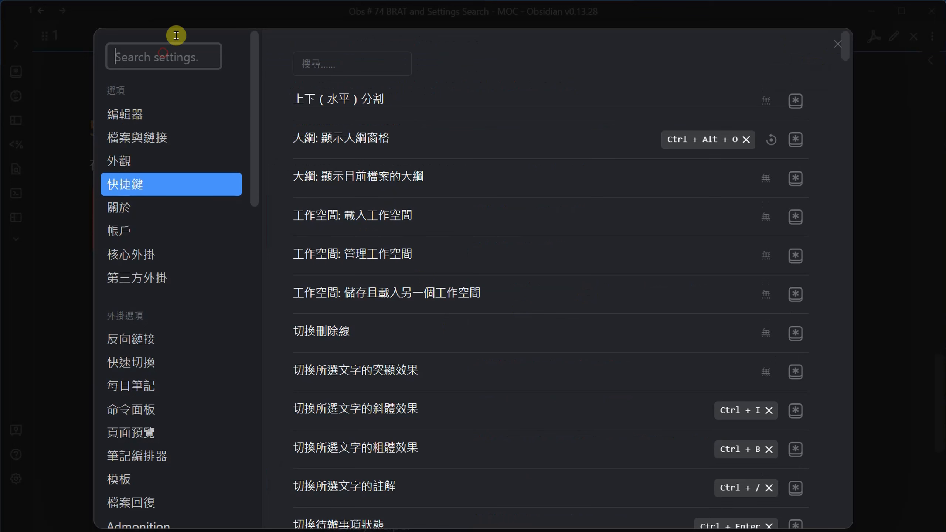
type("BRAT")
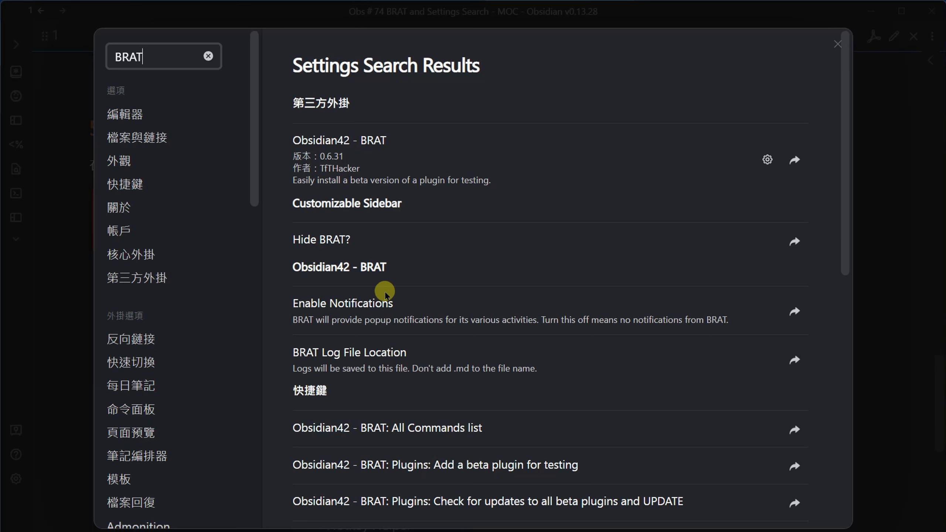
scroll(409, 330, "down", 2)
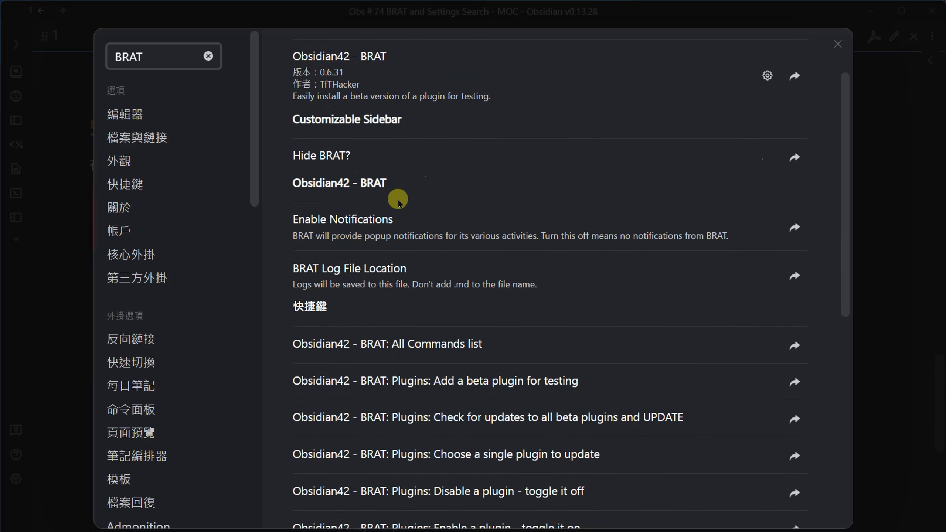
scroll(369, 290, "up", 2)
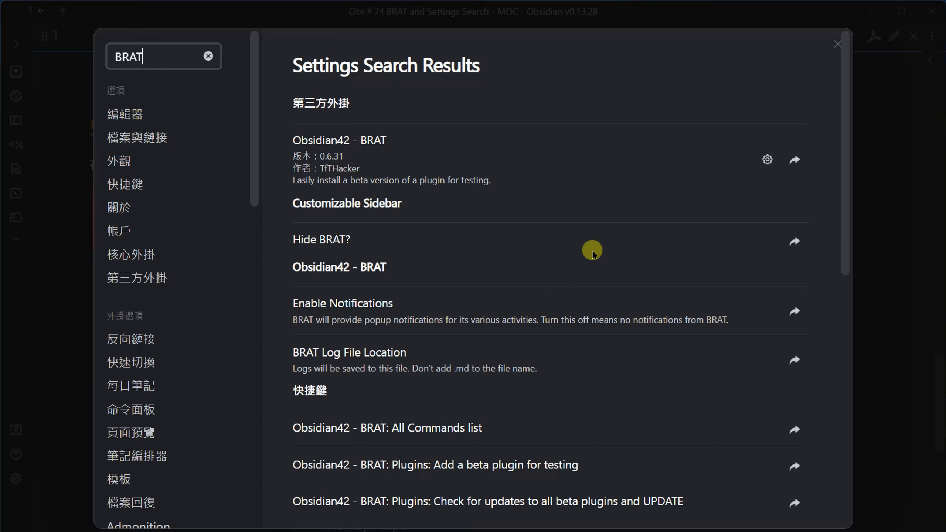
scroll(561, 457, "down", 2)
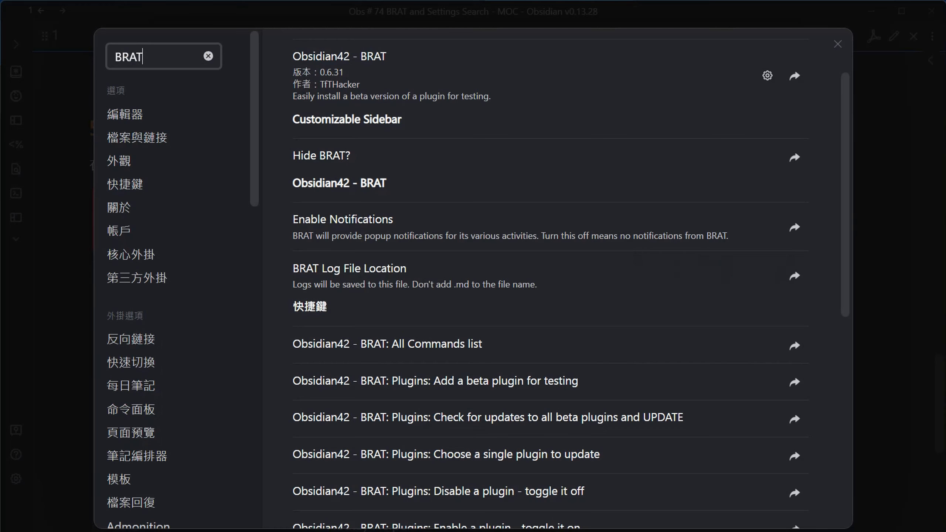
key("Escape")
scroll(561, 307, "up", 16)
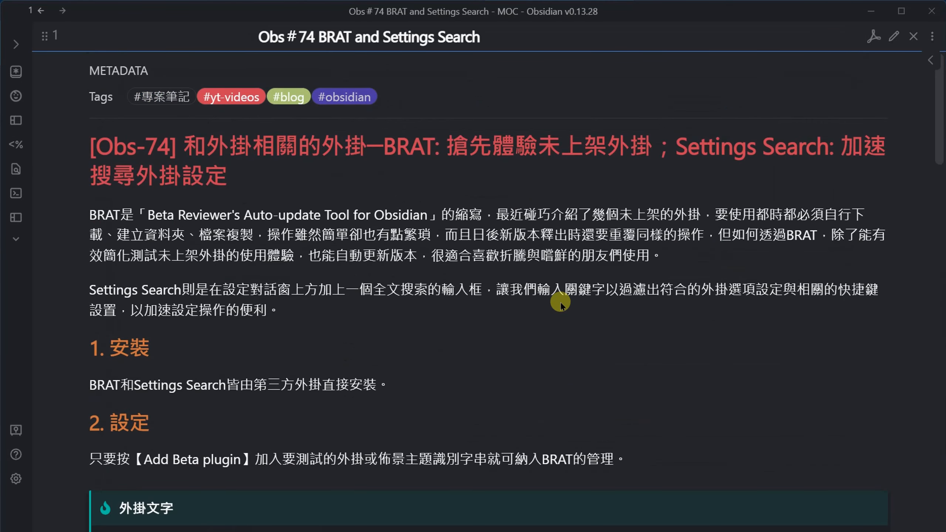